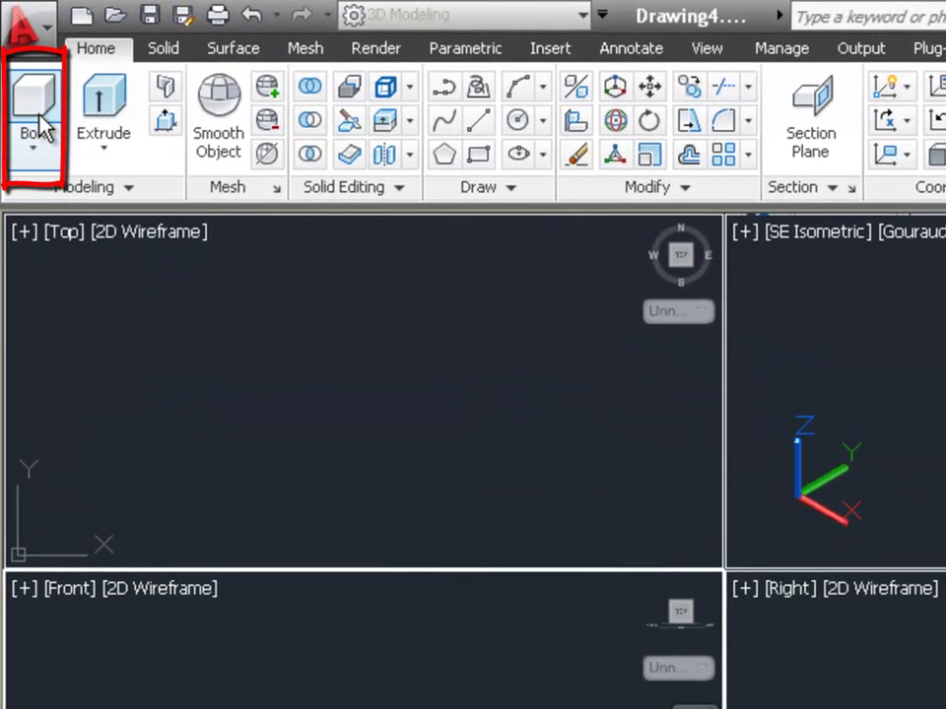
Create a box 5" long, 3" wide and 0.75" high in the Front view, with its first corner at about 3 3/8", 2 1/2"
left_click(38, 120)
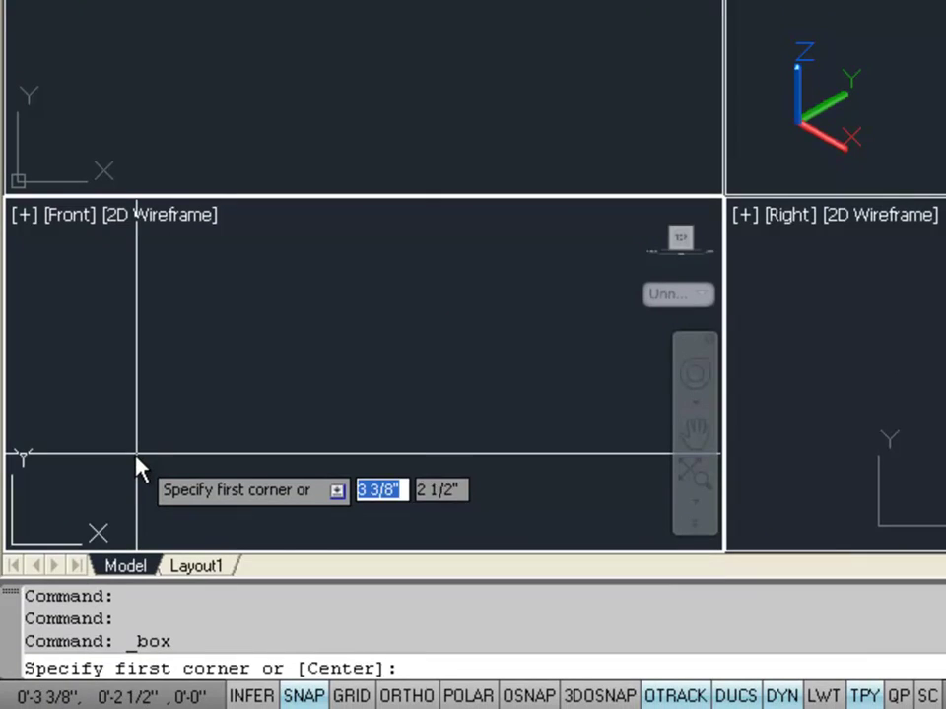
left_click(137, 457)
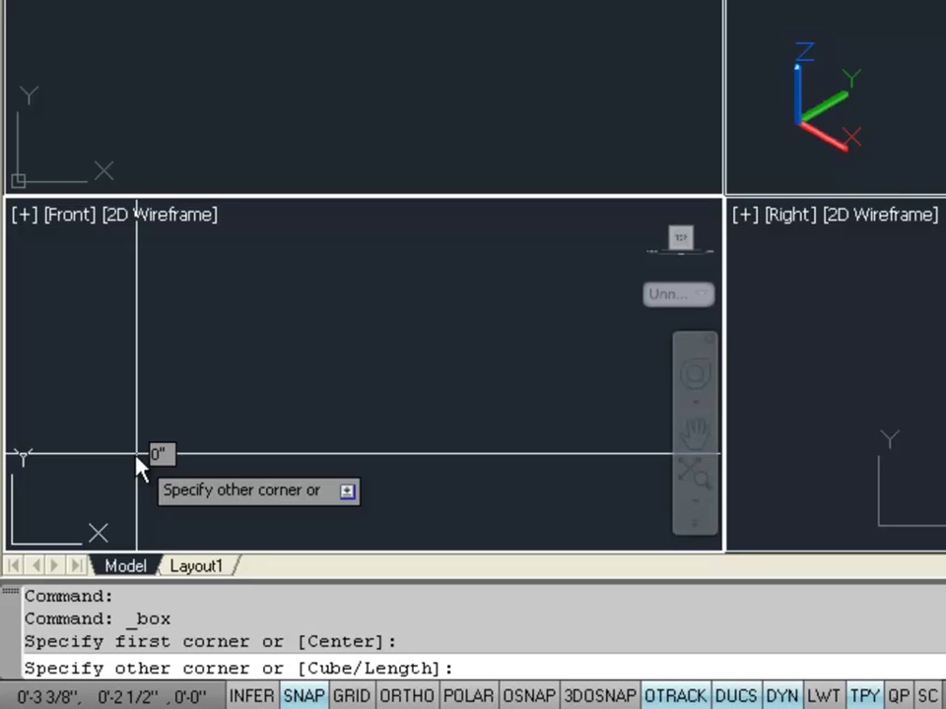
type("l")
key("Return")
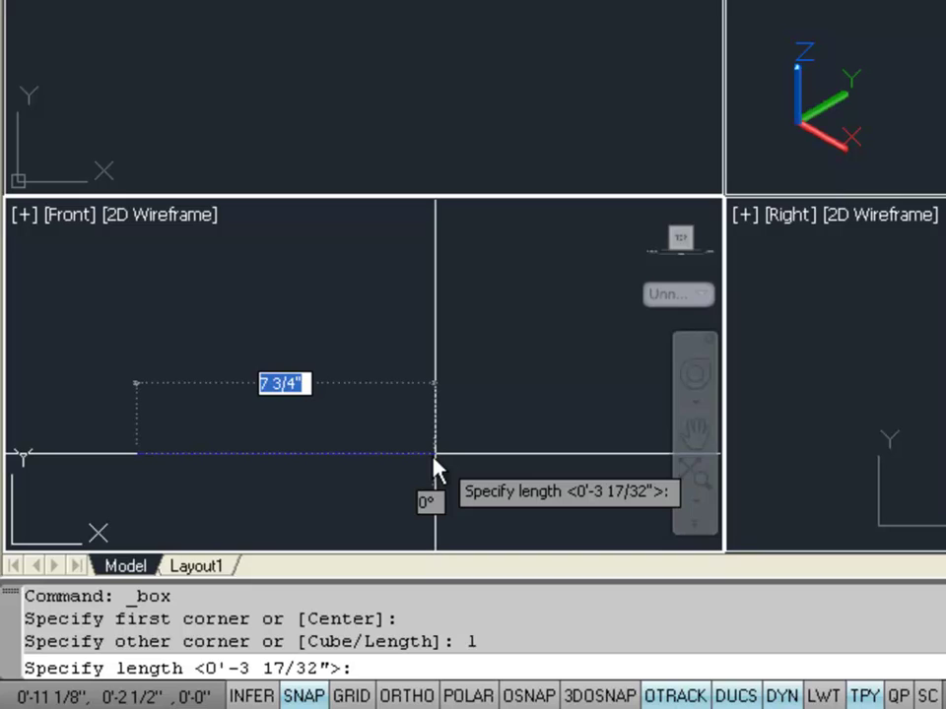
type("5")
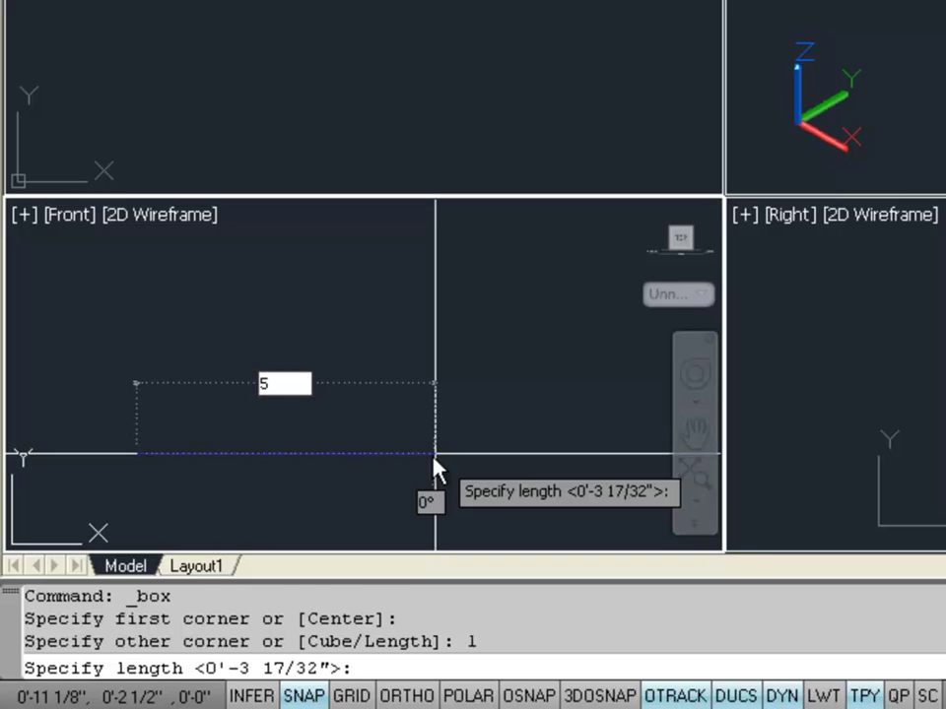
key("Return")
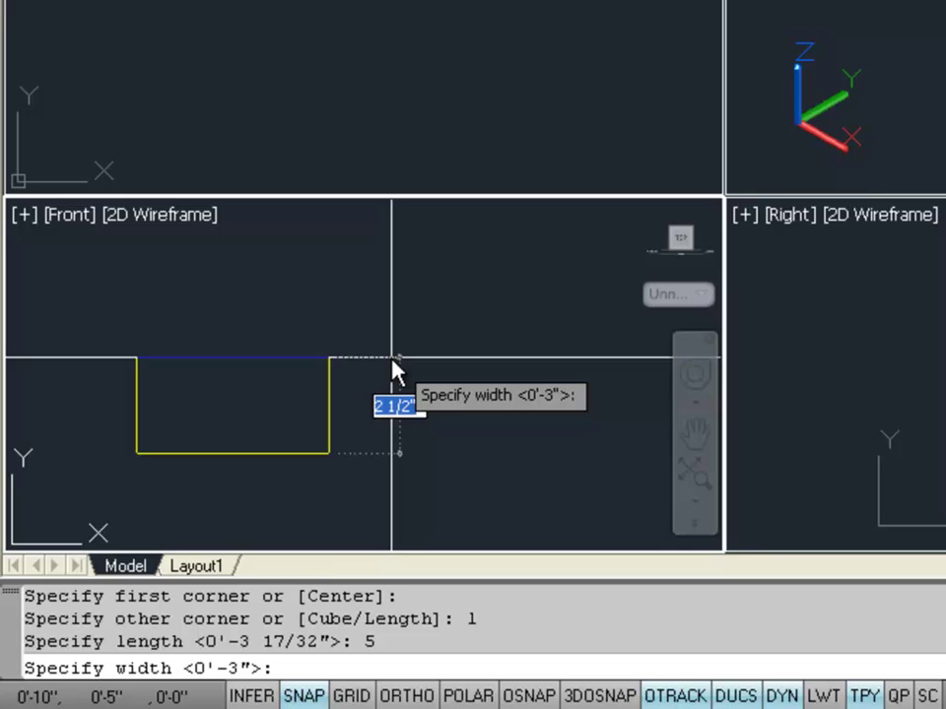
type("3")
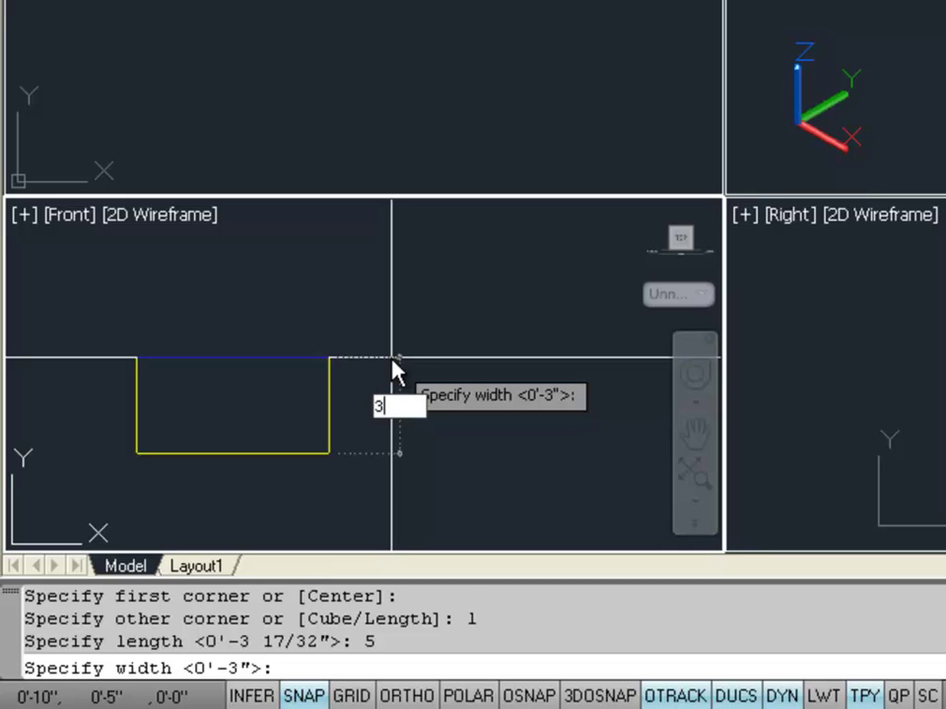
key("Return")
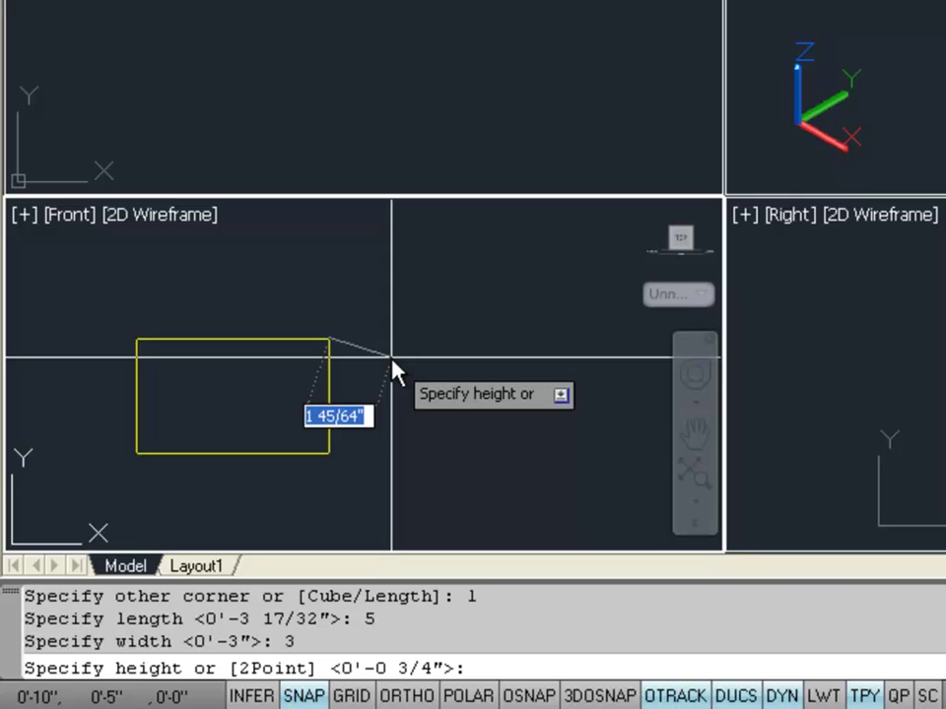
type(".75")
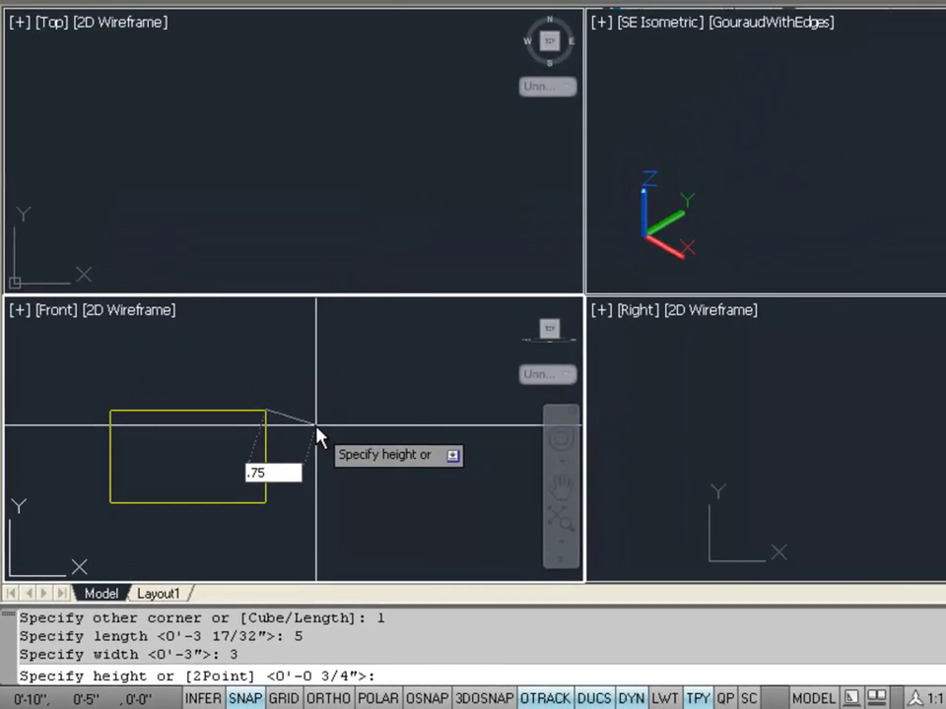
key("Return")
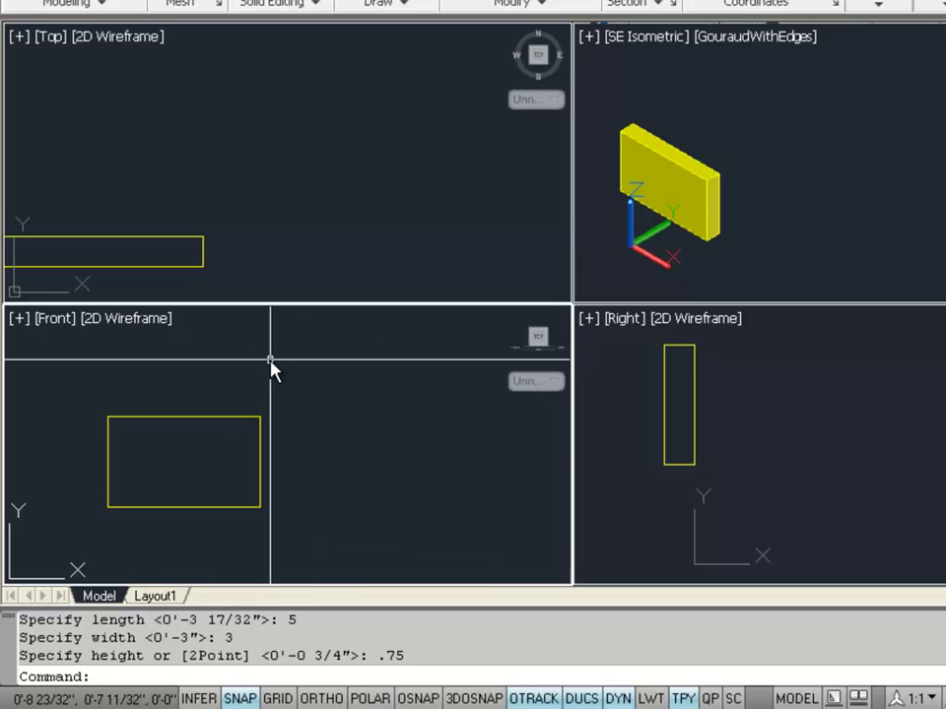
Begin a cylinder in the Front view with its base centre offset @1.5,1.5 from the box's lower-left corner
left_click(294, 205)
middle_click_drag(293, 205, 367, 158)
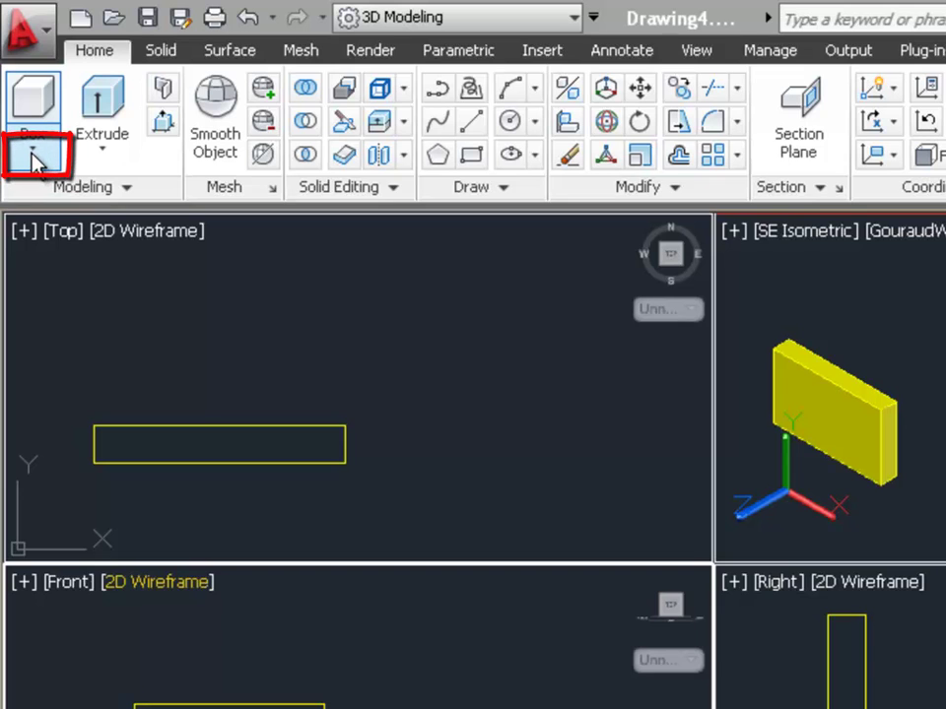
left_click(32, 149)
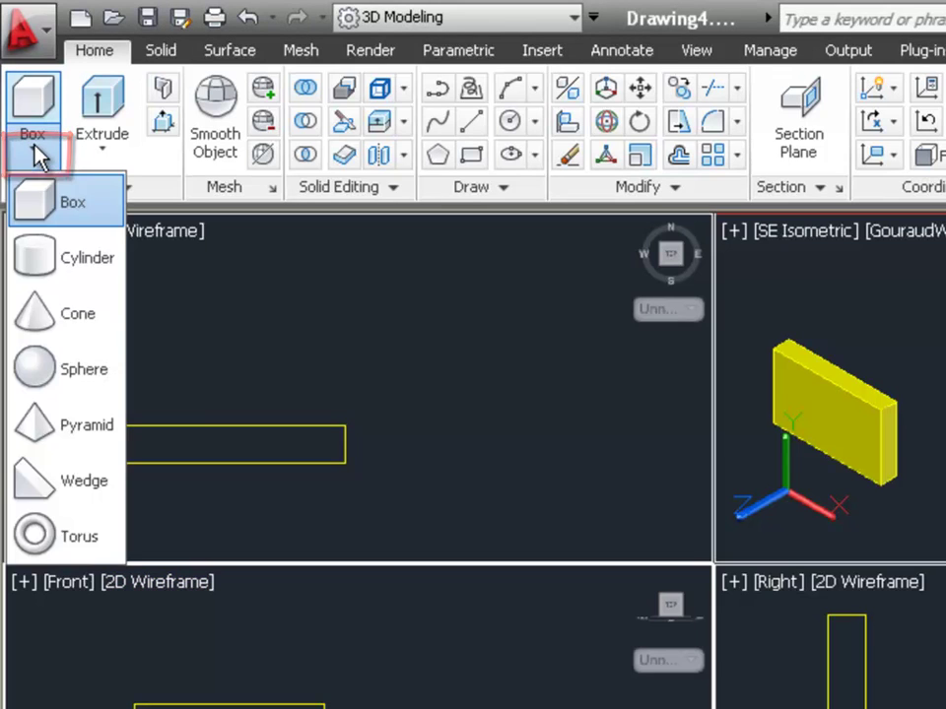
left_click(65, 264)
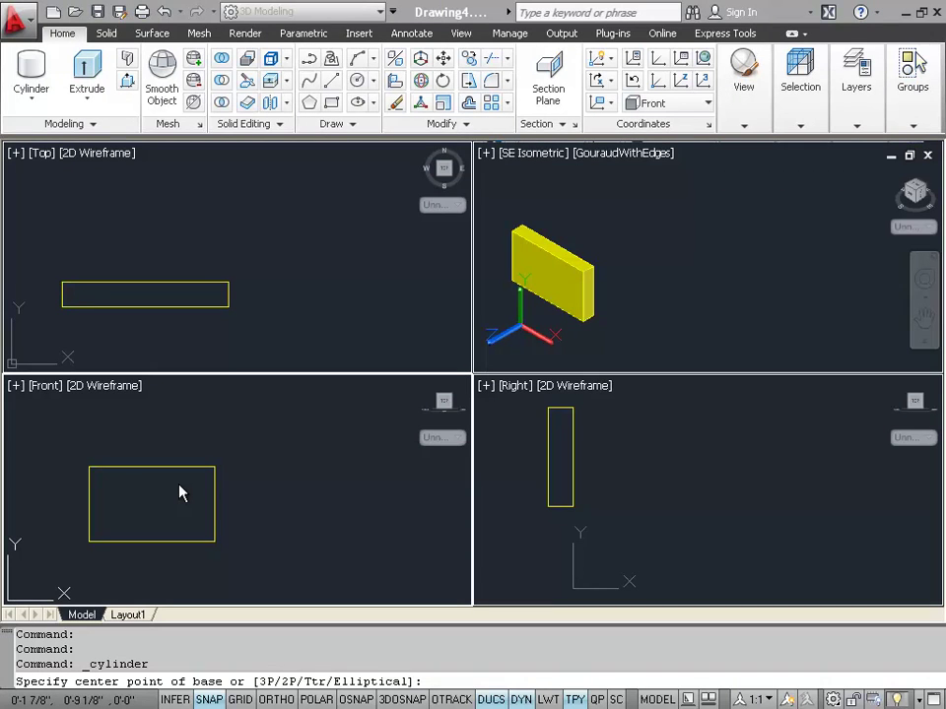
left_click(108, 519)
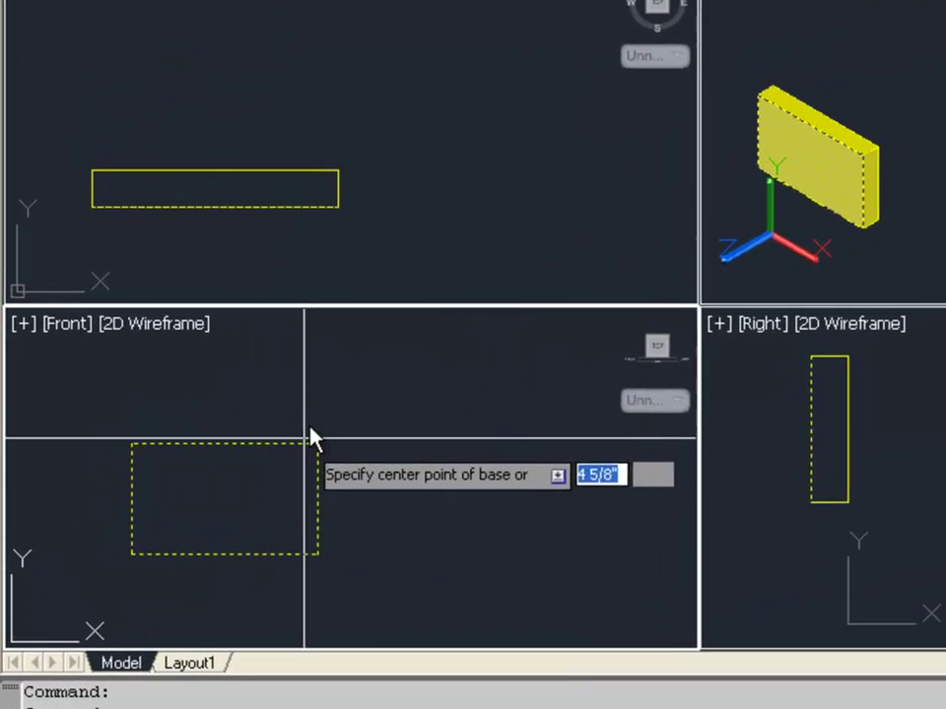
right_click(352, 390)
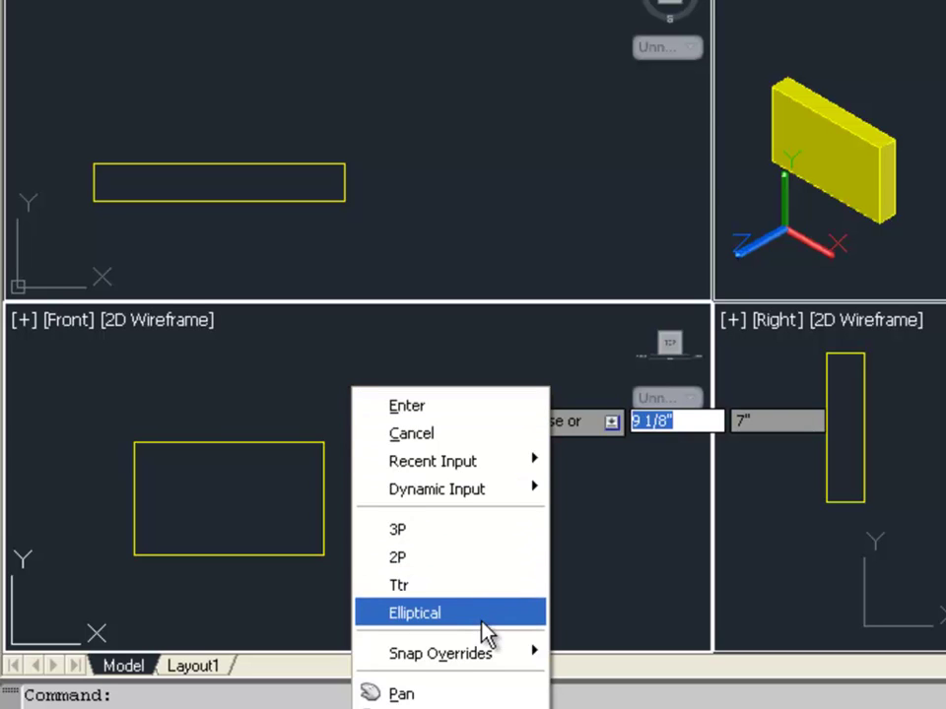
mouse_move(488, 653)
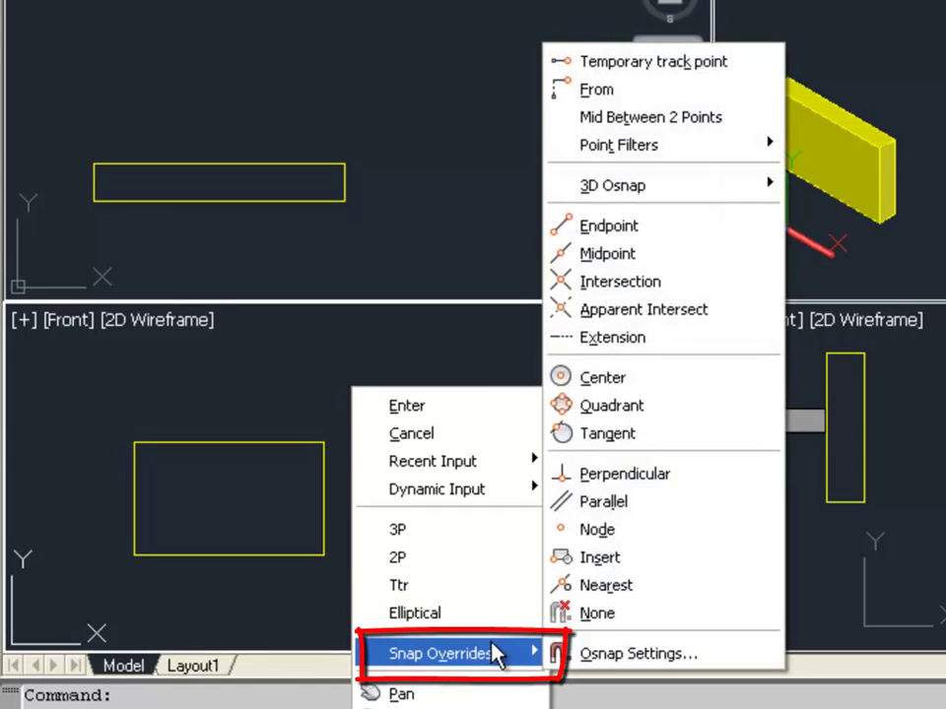
left_click(616, 93)
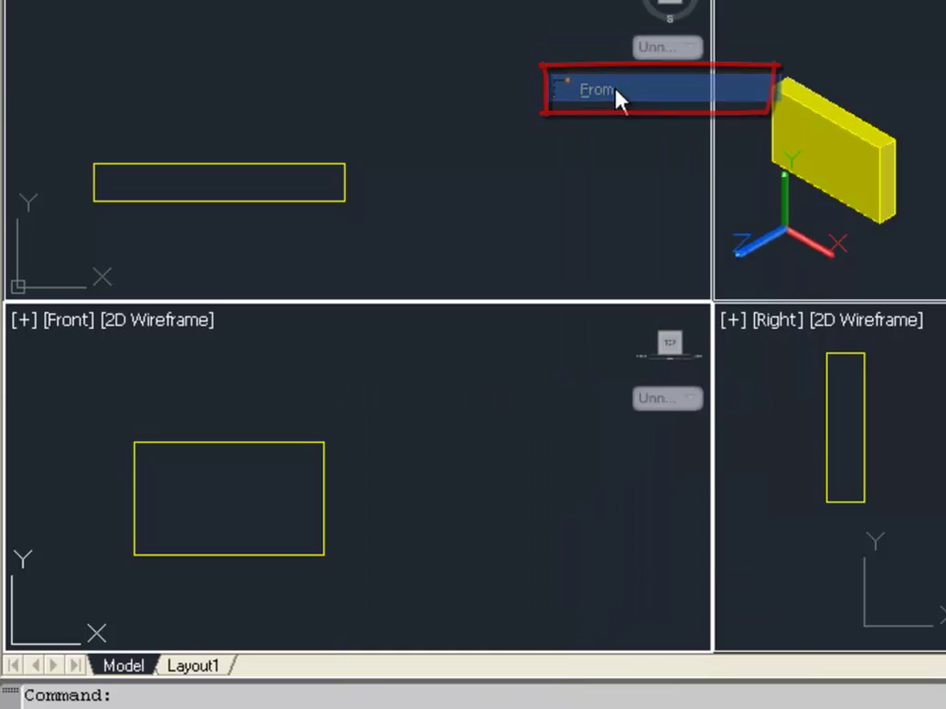
left_click(135, 558)
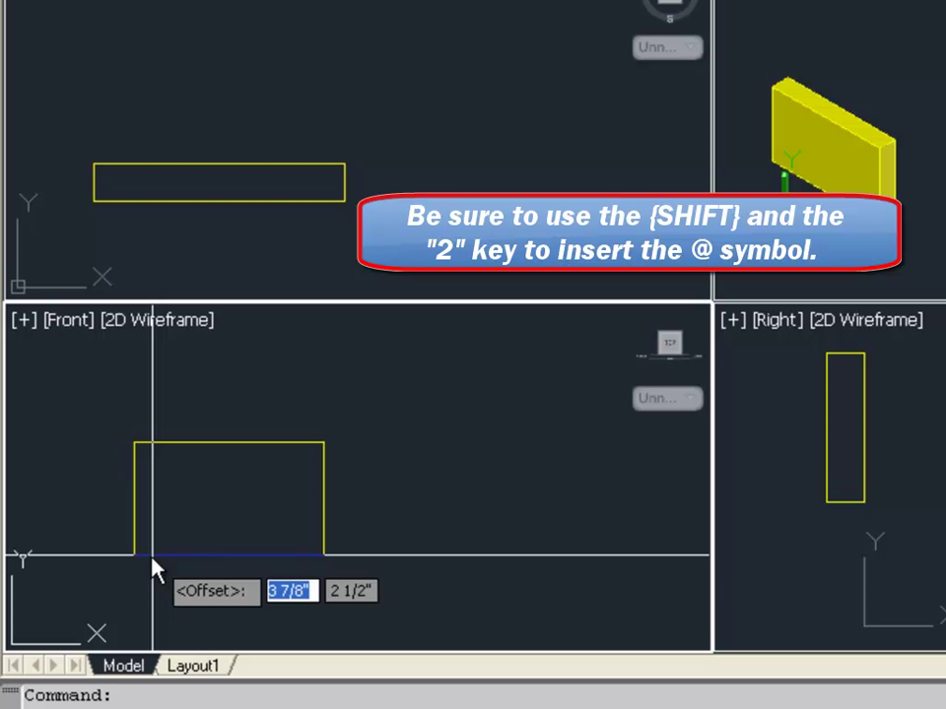
type("@")
type("1.5")
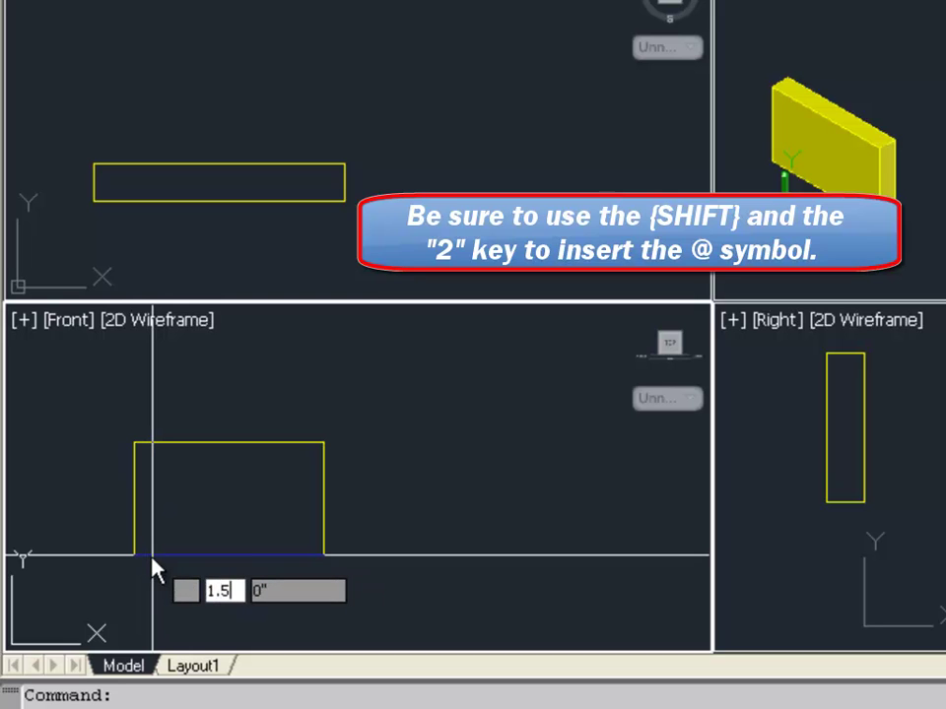
key("Tab")
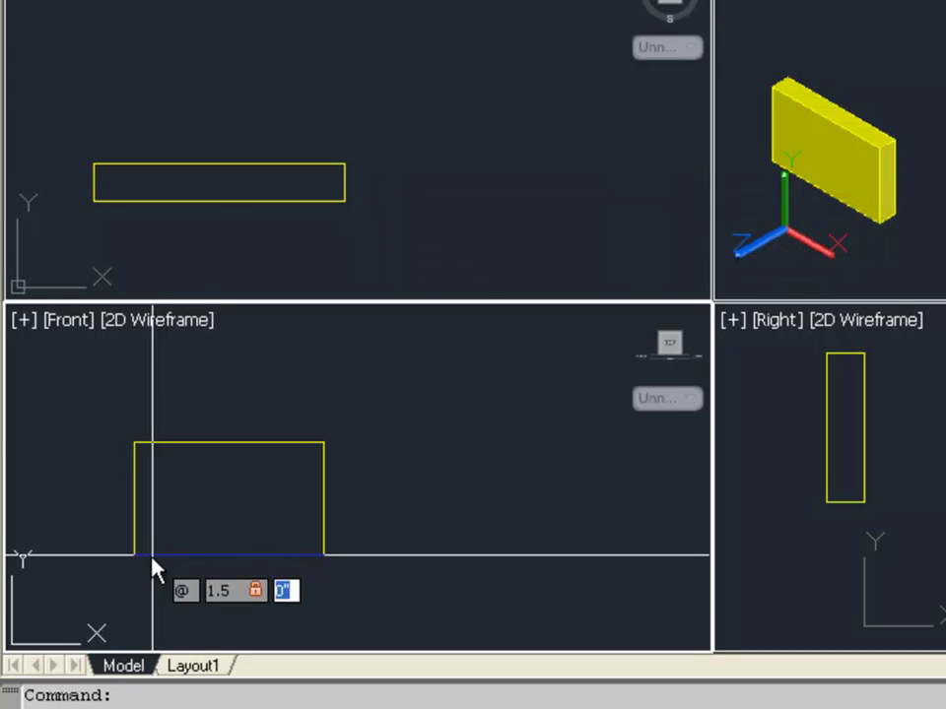
type("1.5")
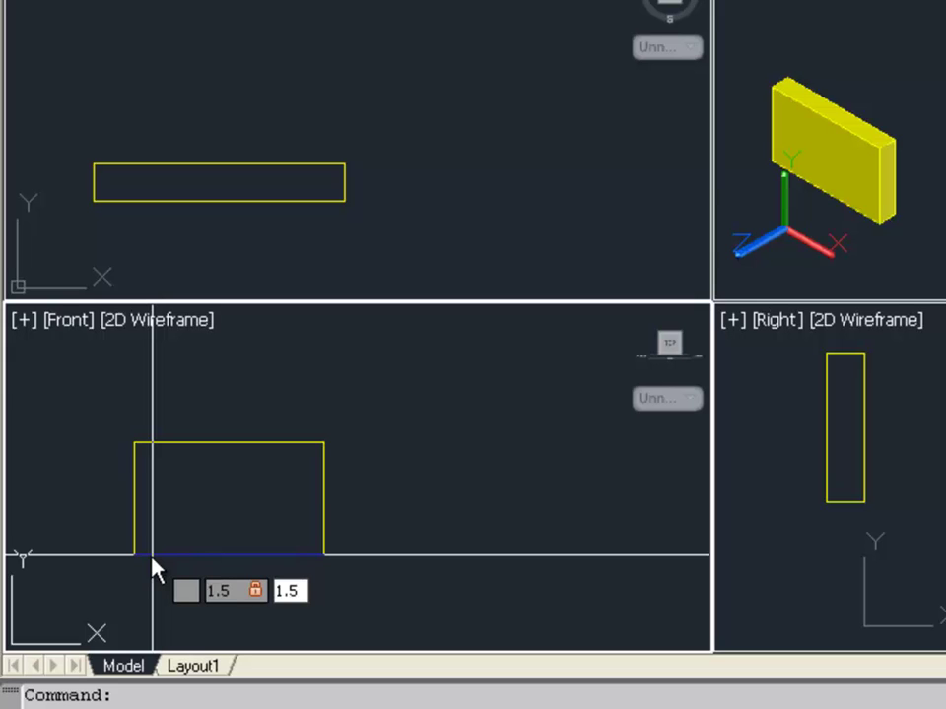
key("Return")
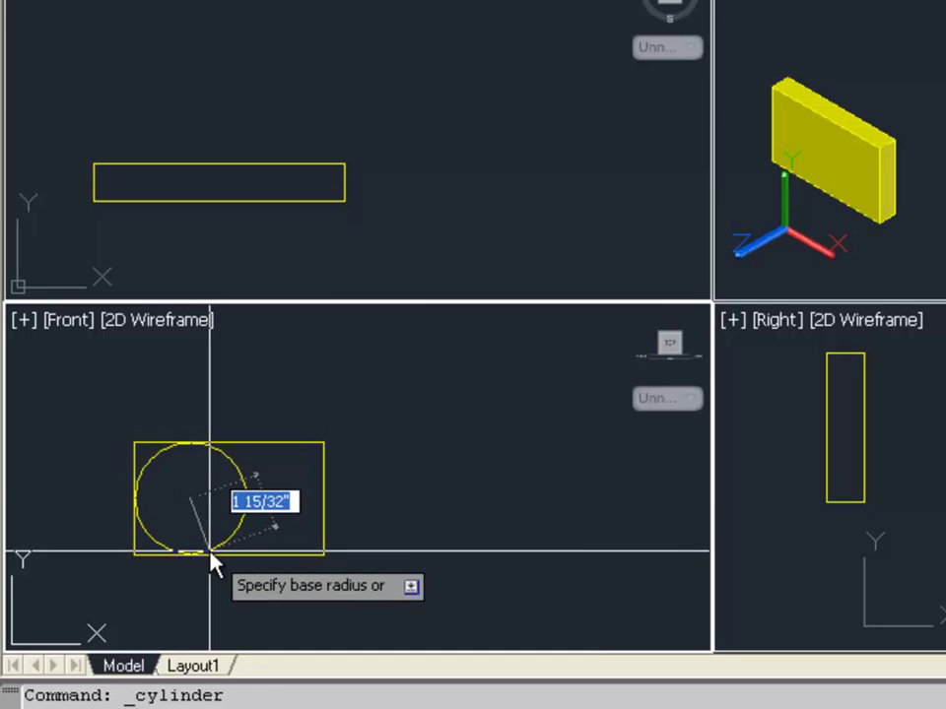
Give the cylinder a base diameter of 1.5" and a height of 0.75"
type("d")
key("Return")
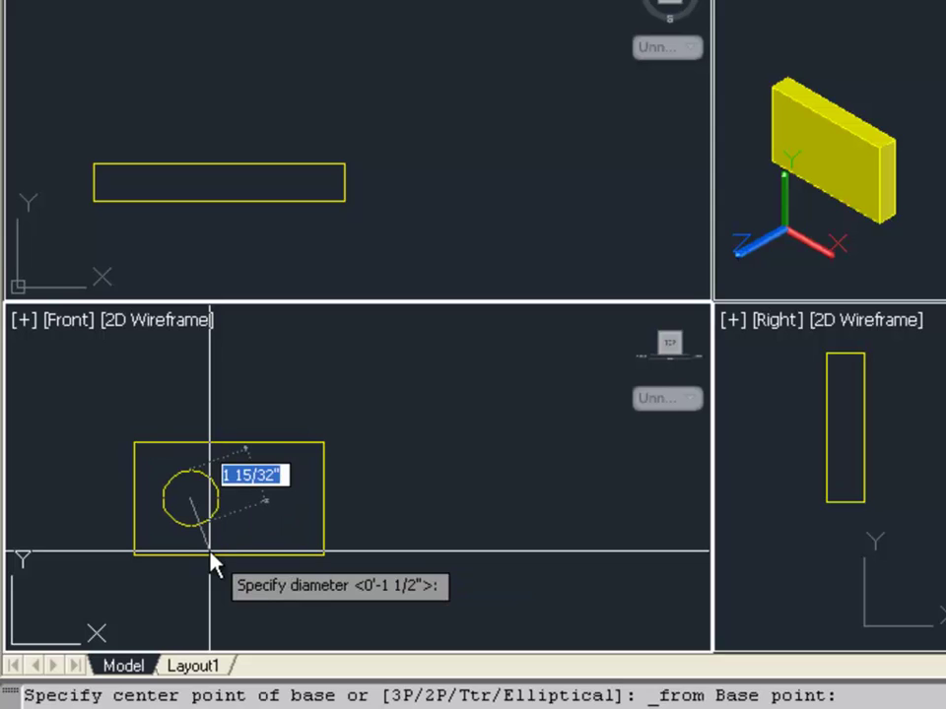
type("1.5")
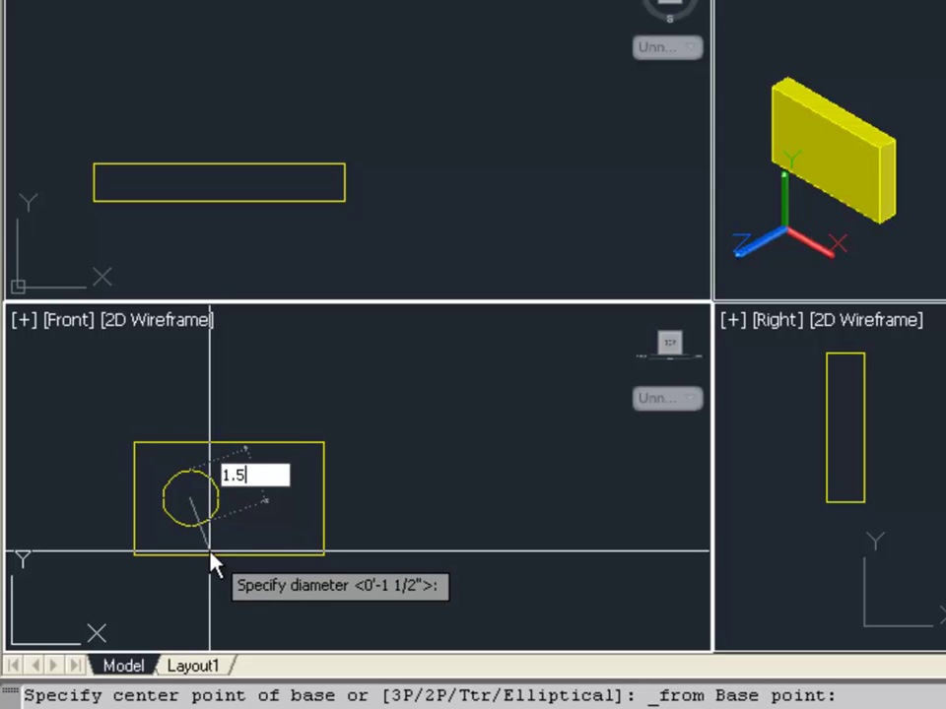
key("Return")
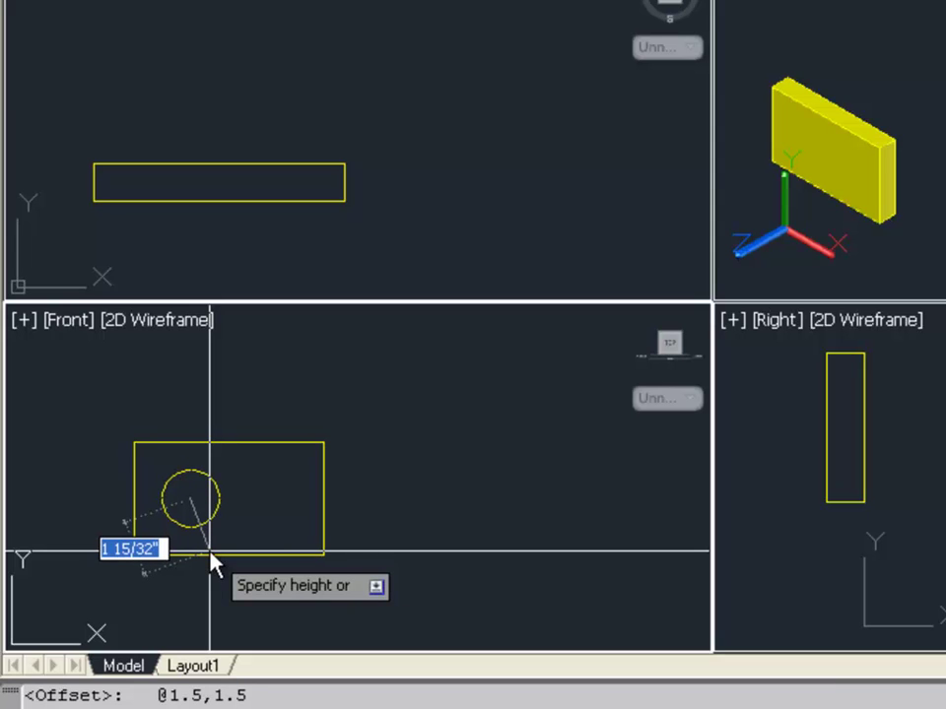
type(".75")
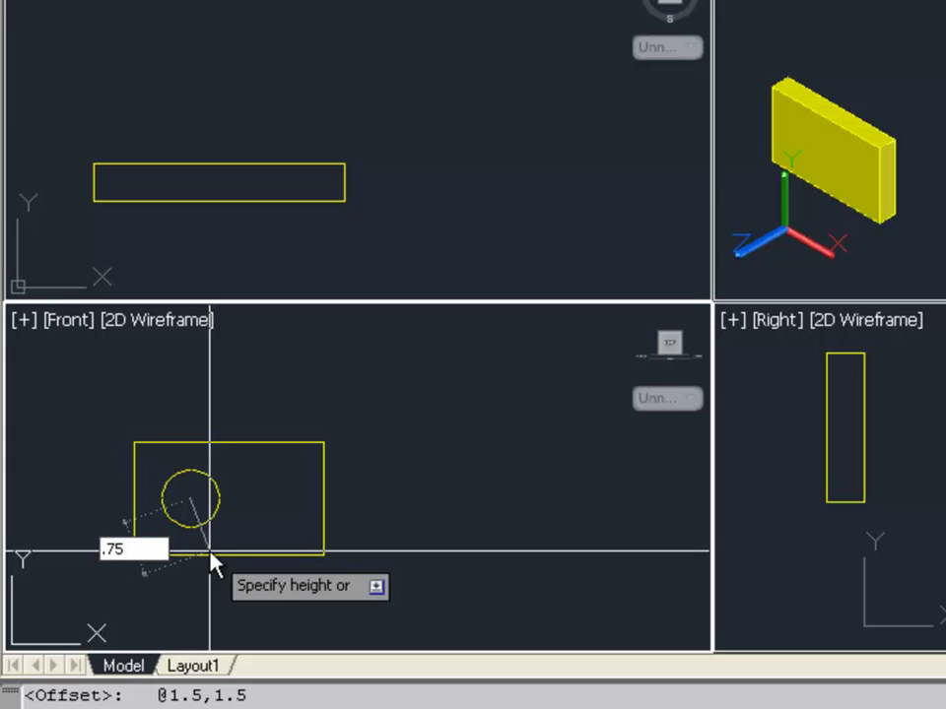
key("Return")
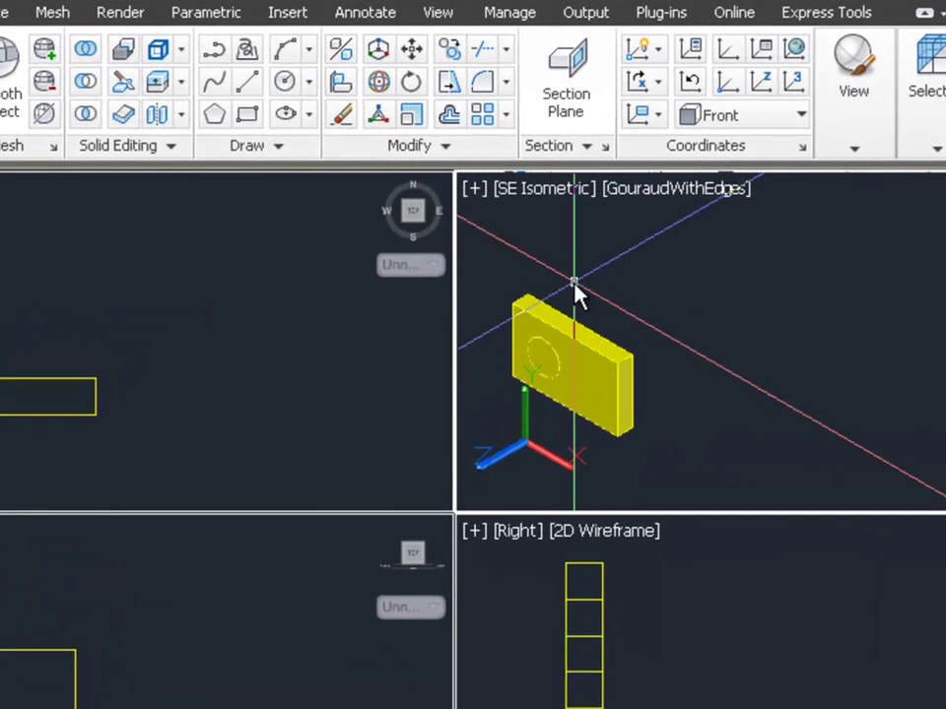
Subtract the cylinder from the box in the SE Isometric view to cut a through hole
scroll(492, 445, "up", 2)
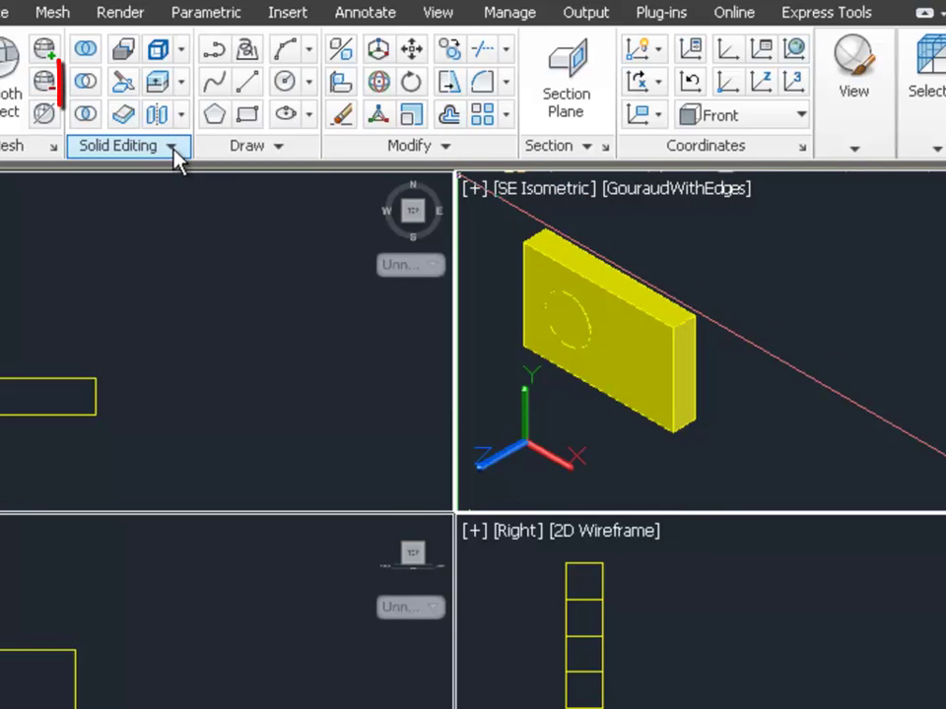
left_click(97, 89)
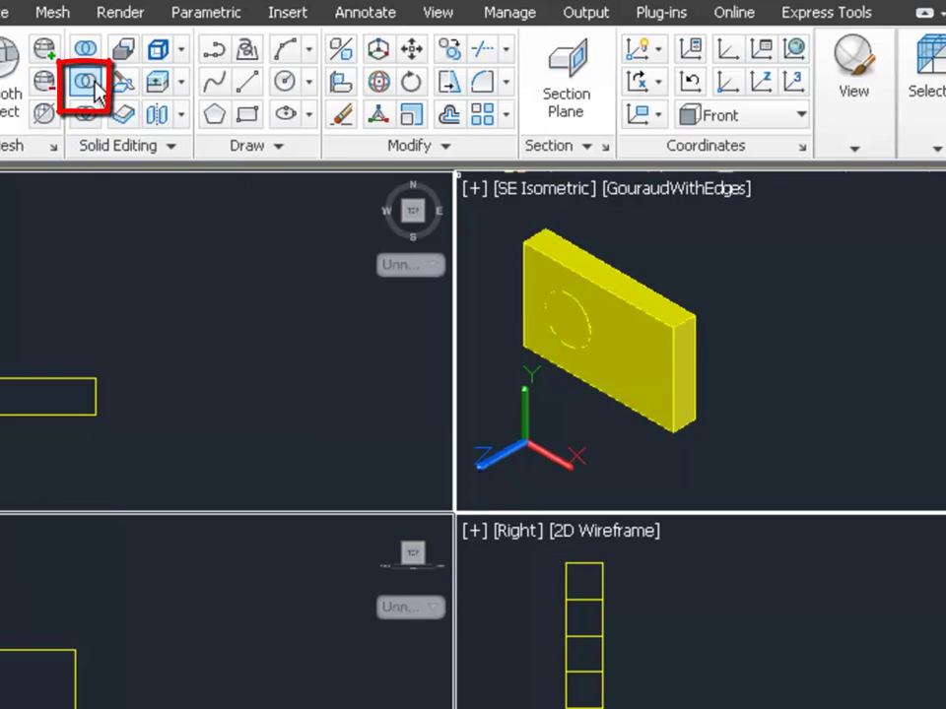
left_click(582, 286)
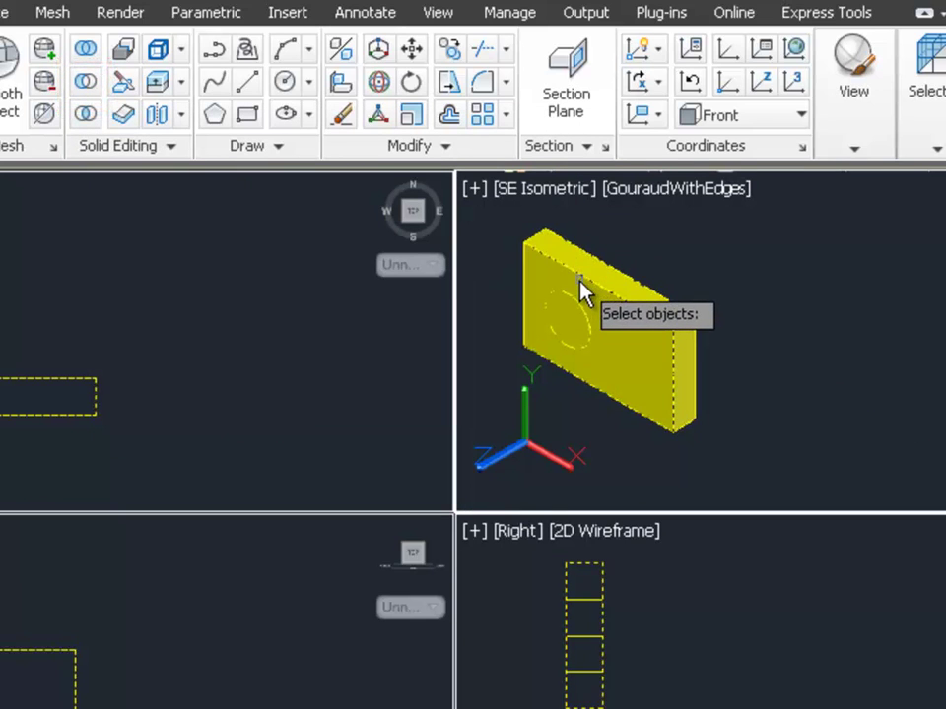
key("Return")
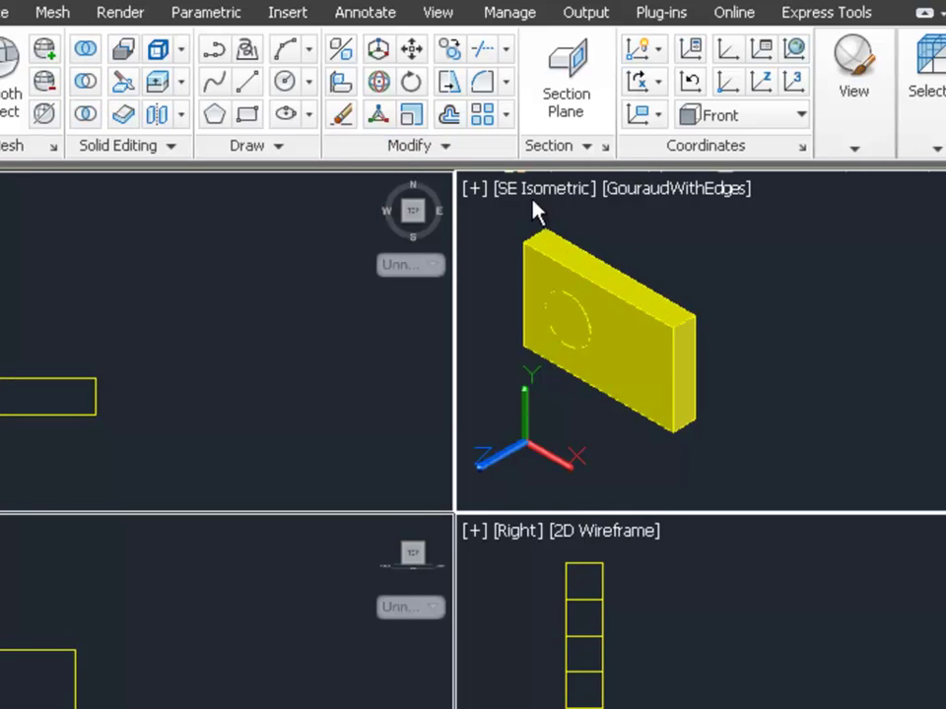
left_click(583, 322)
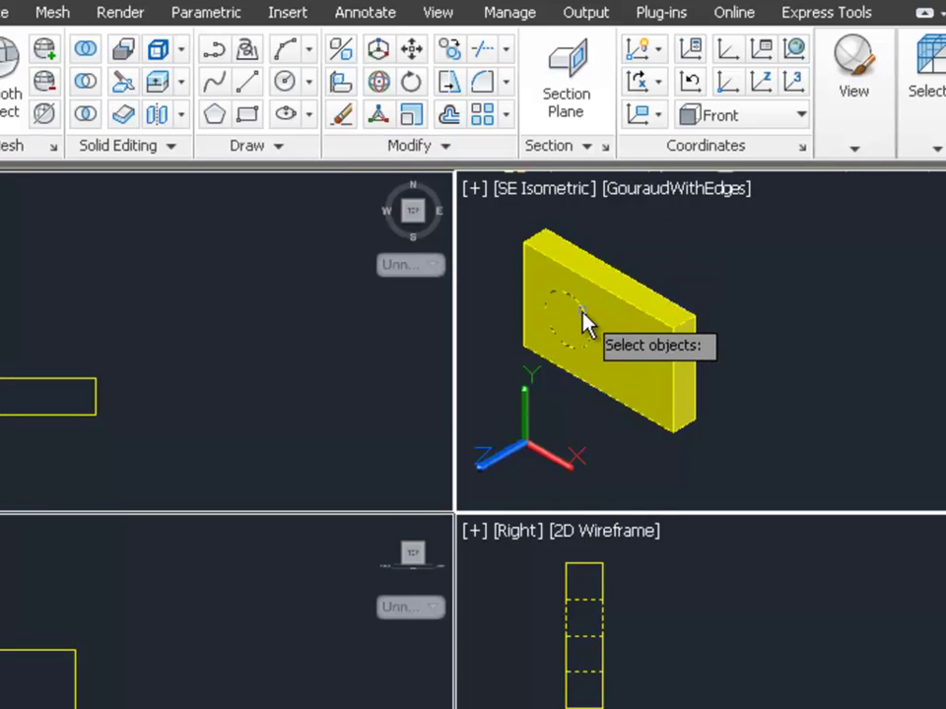
key("Return")
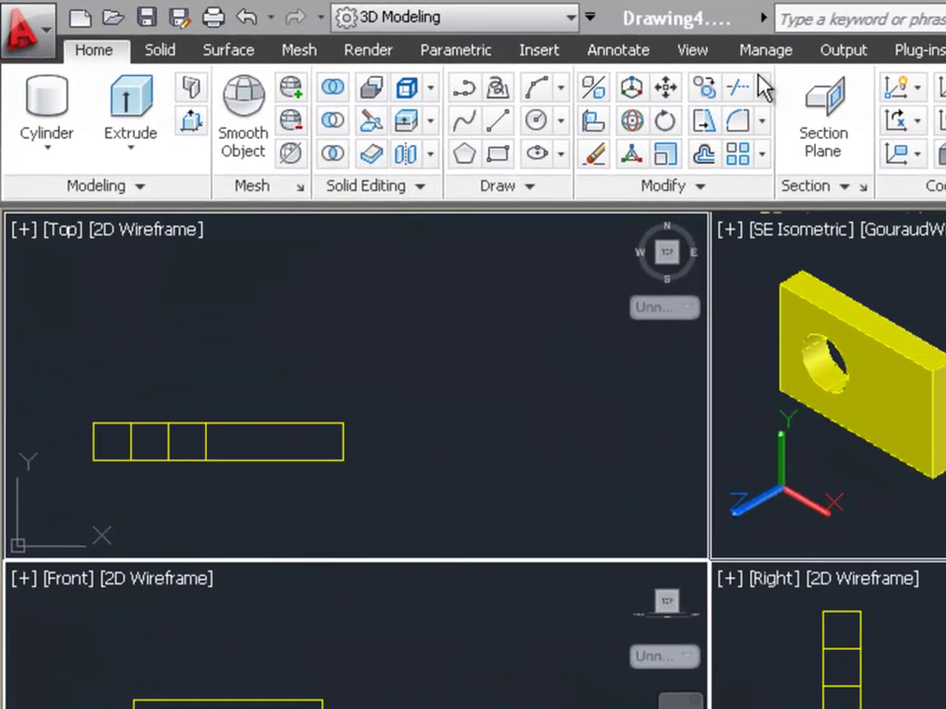
Begin a second cylinder in the Front view with its base centre offset @-1.5,1 from the plate's lower-right corner
left_click(59, 117)
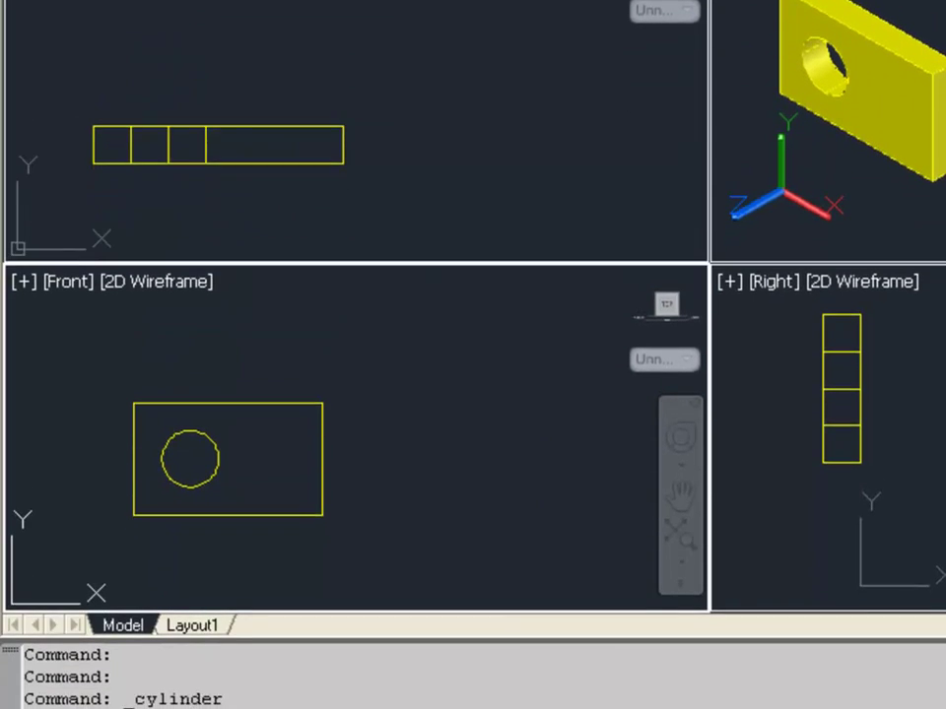
right_click(439, 353)
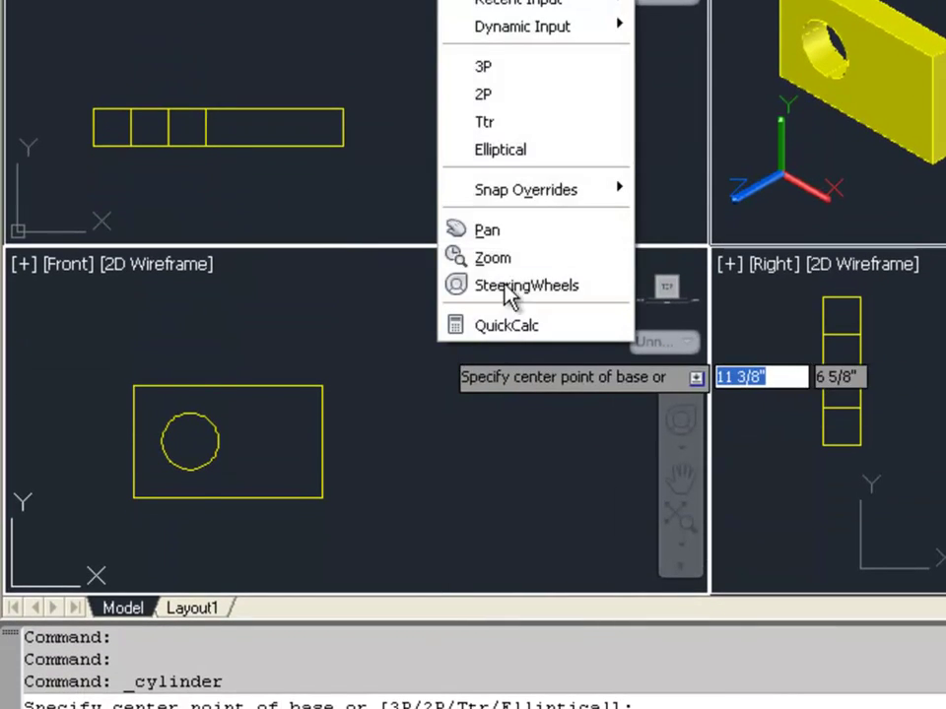
mouse_move(546, 194)
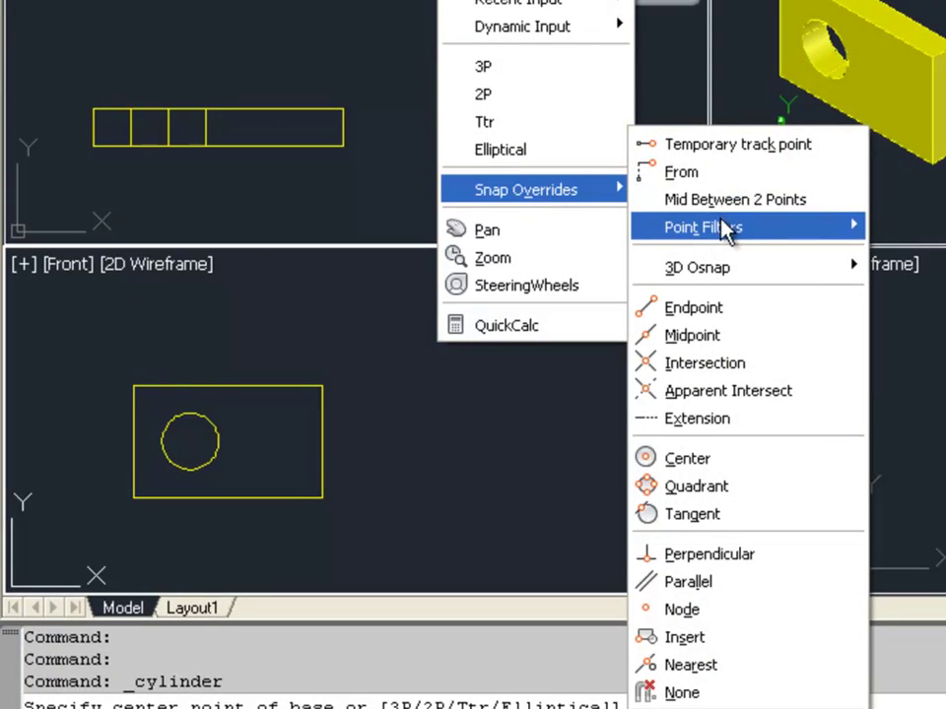
left_click(719, 174)
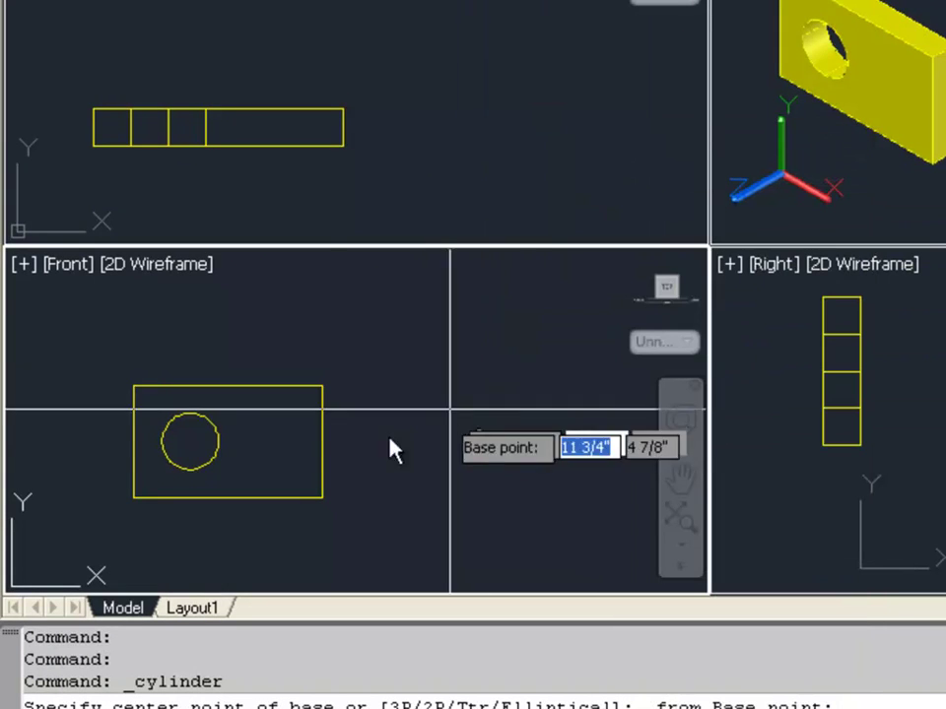
left_click(322, 501)
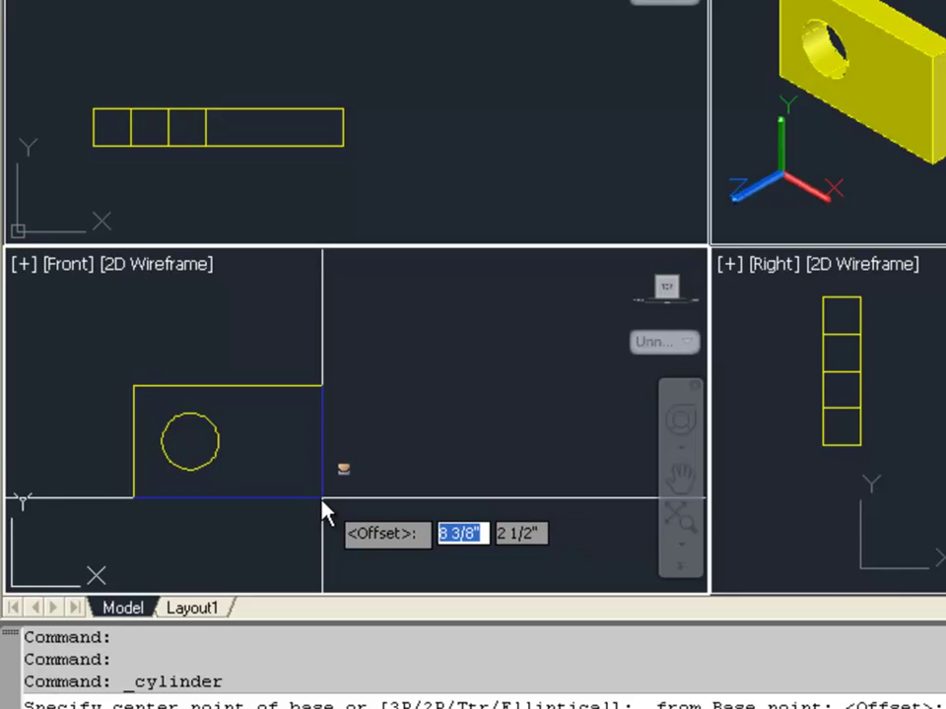
type("@")
type("-1.5")
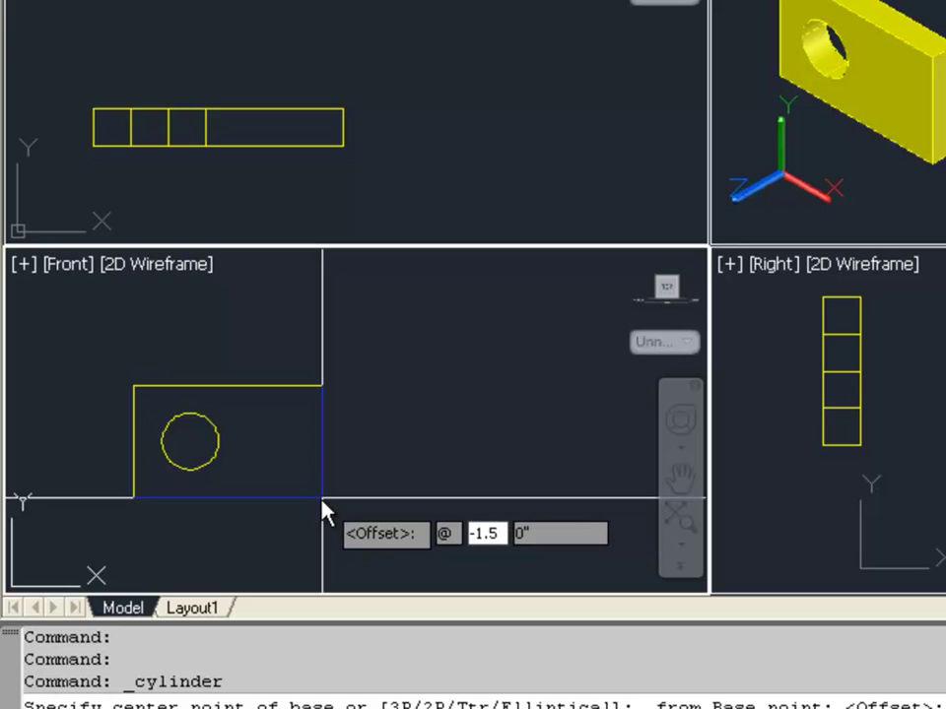
key("Tab")
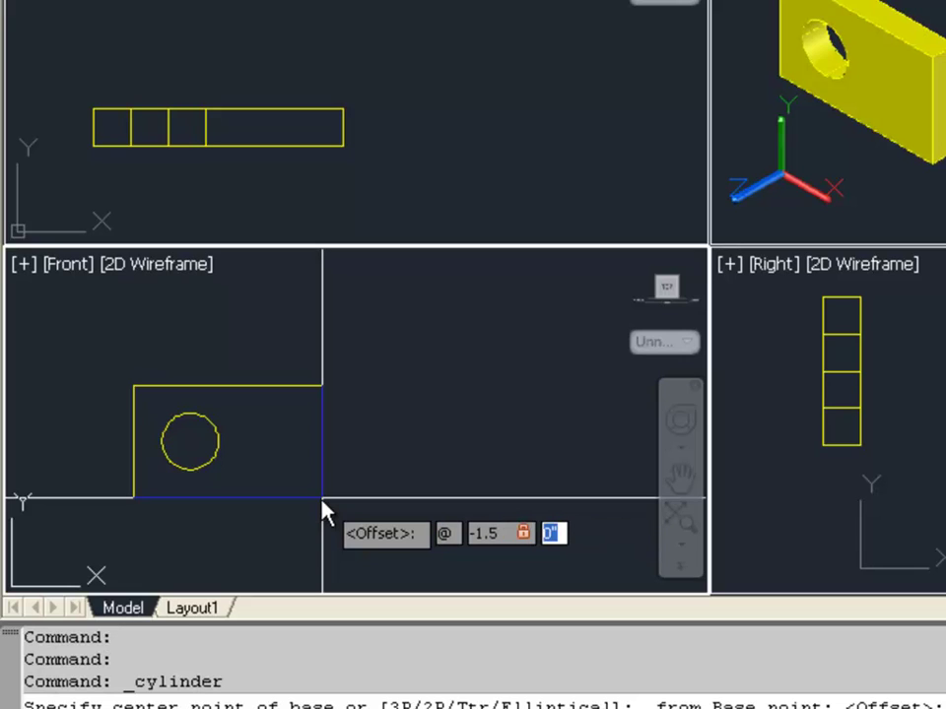
type("1")
key("Return")
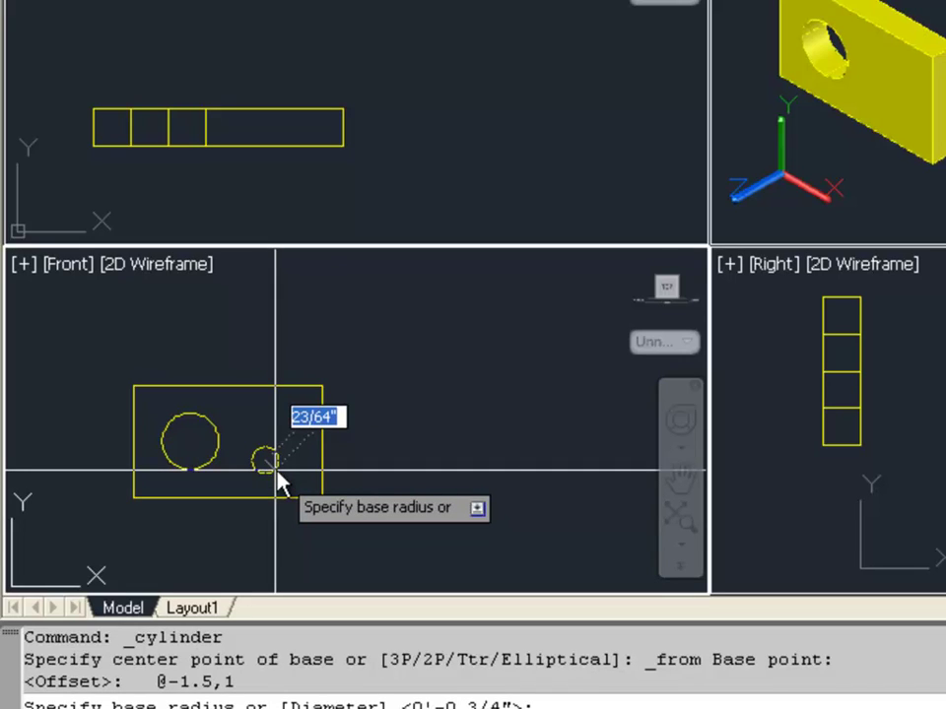
Give the second cylinder a base diameter of 0.75" and a height of 0.75"
type("d")
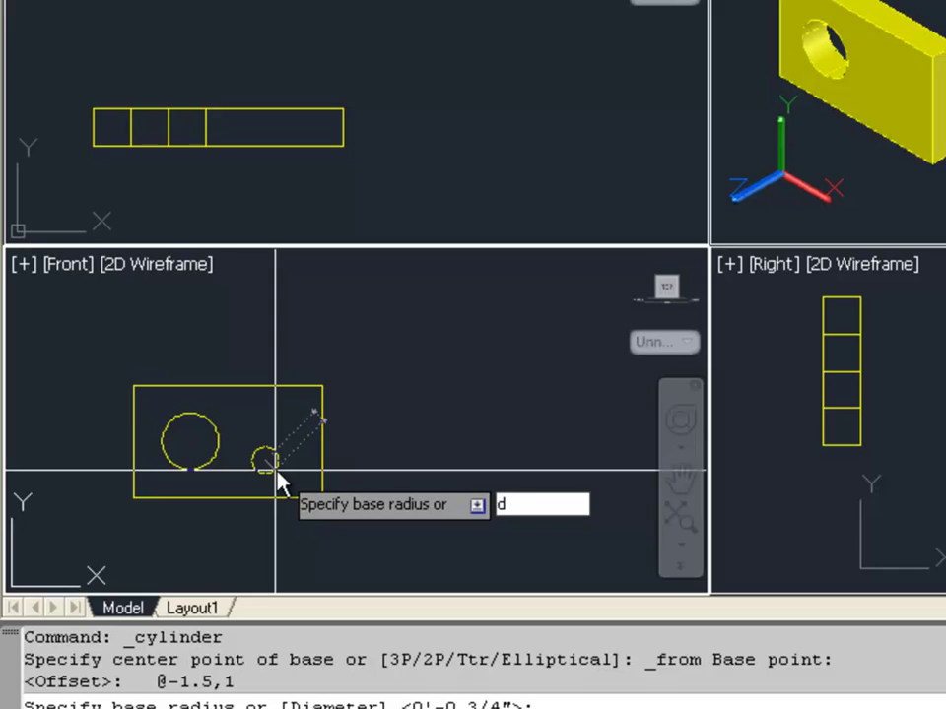
key("Return")
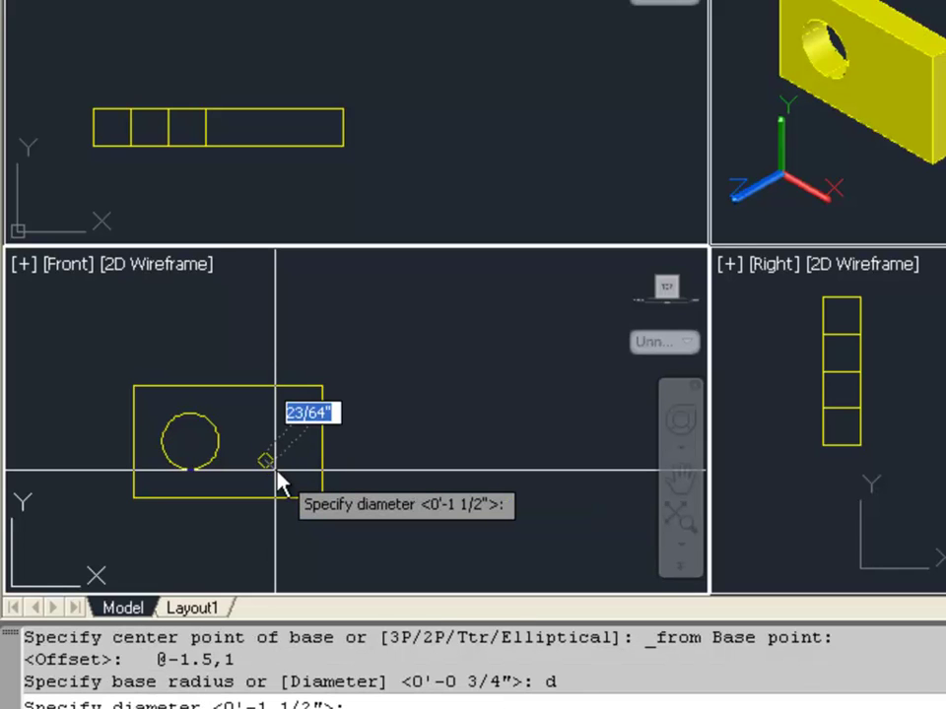
type(".75")
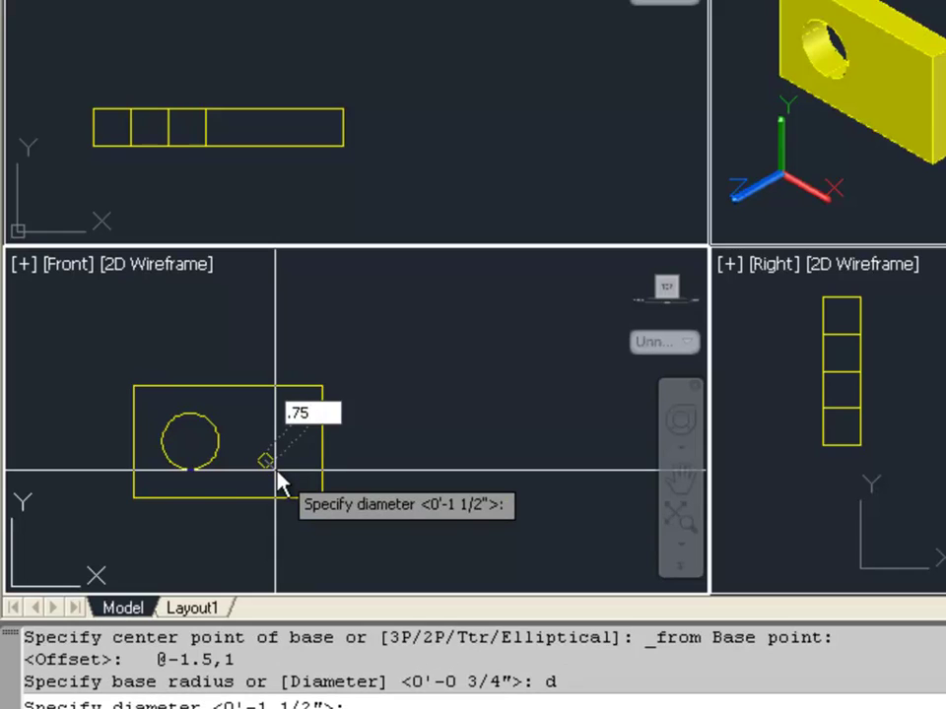
key("Return")
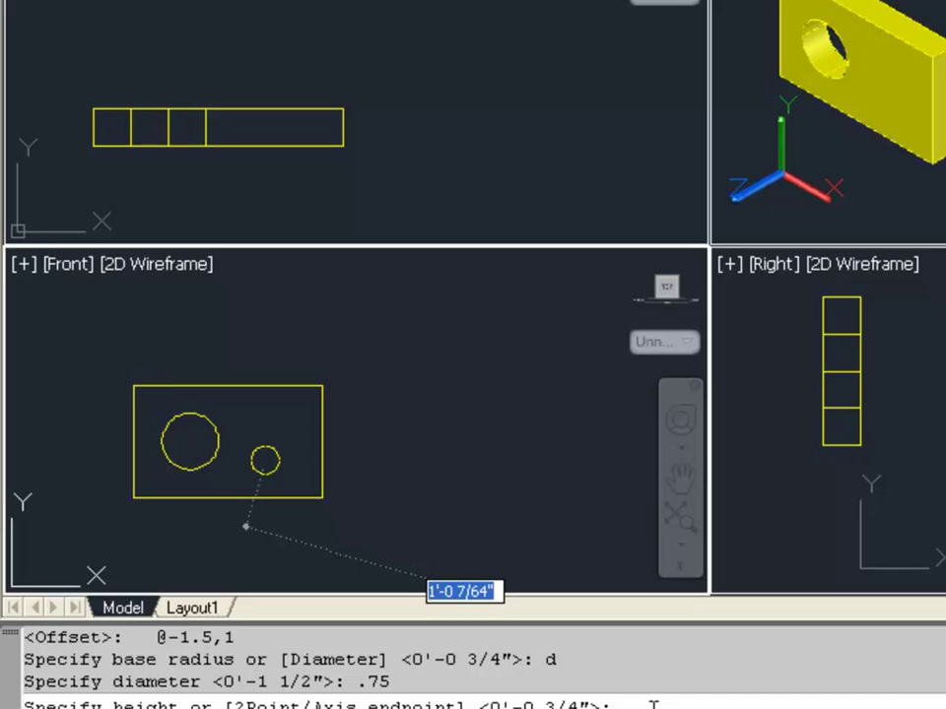
type(".75")
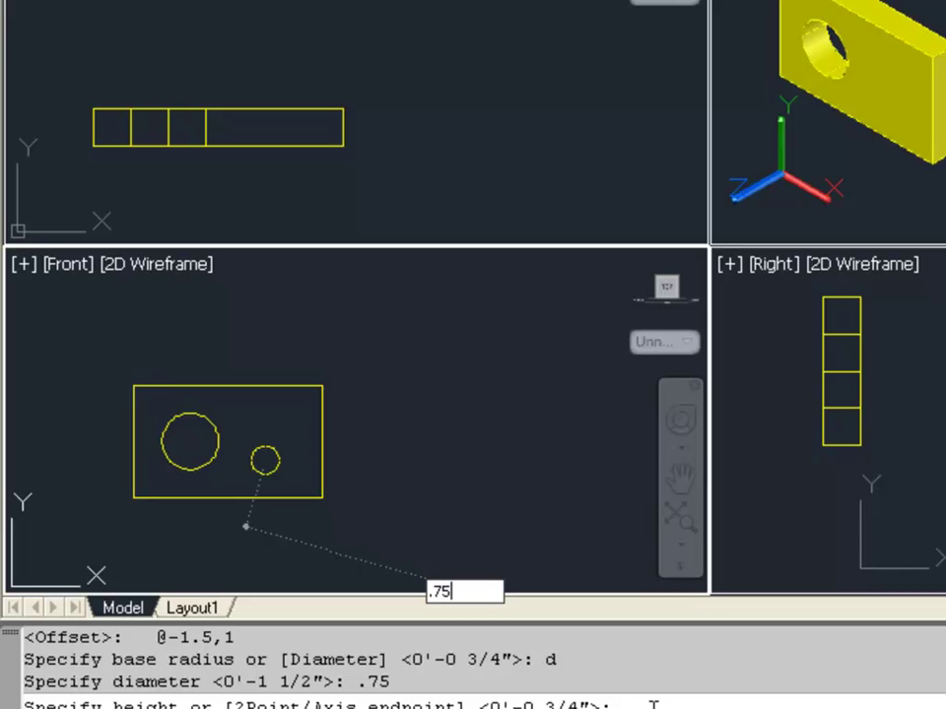
key("Return")
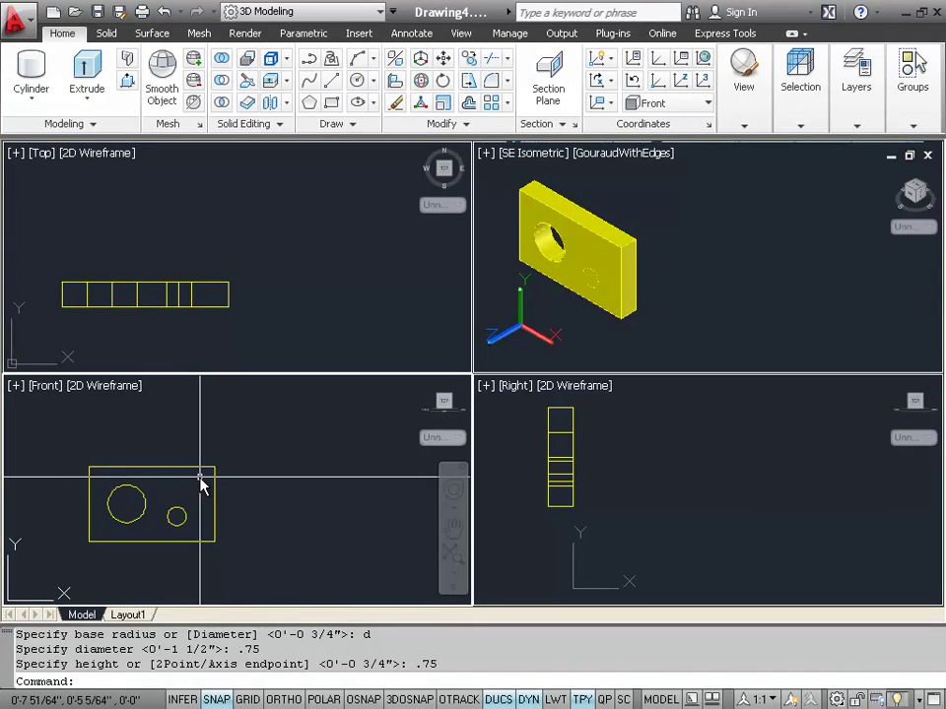
Begin a third cylinder in the Front view with its base centre offset @-1,-1 from the plate's upper-right corner
left_click(31, 69)
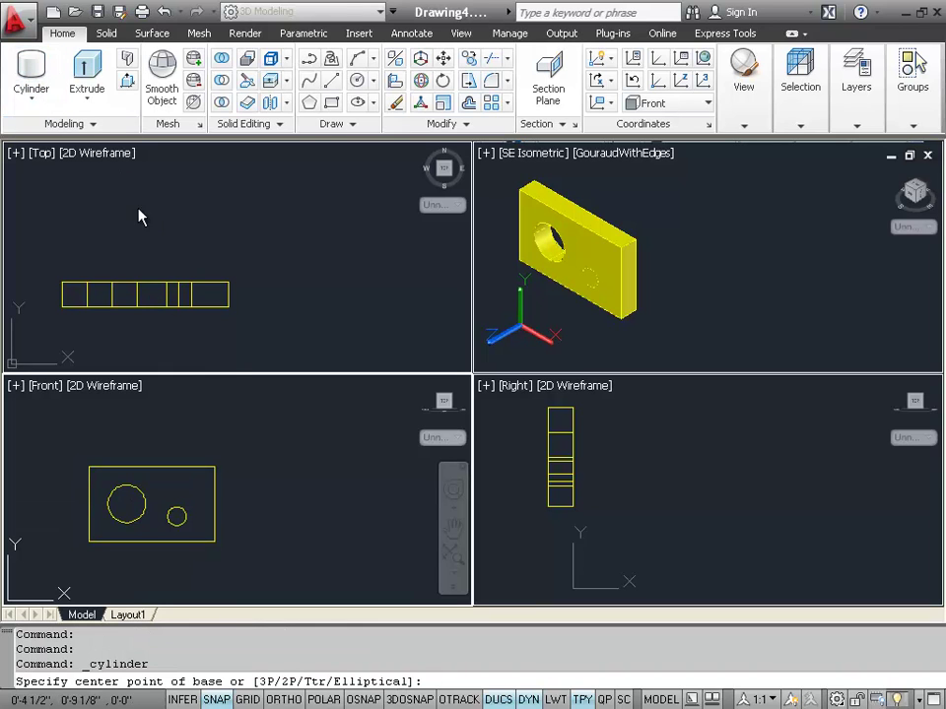
right_click(222, 448)
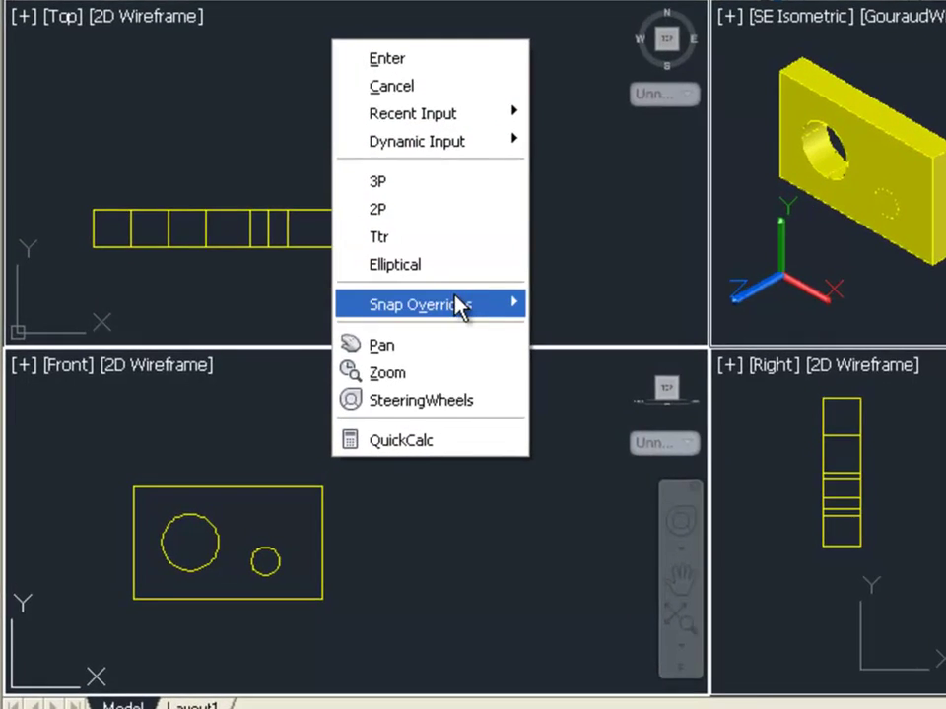
mouse_move(305, 346)
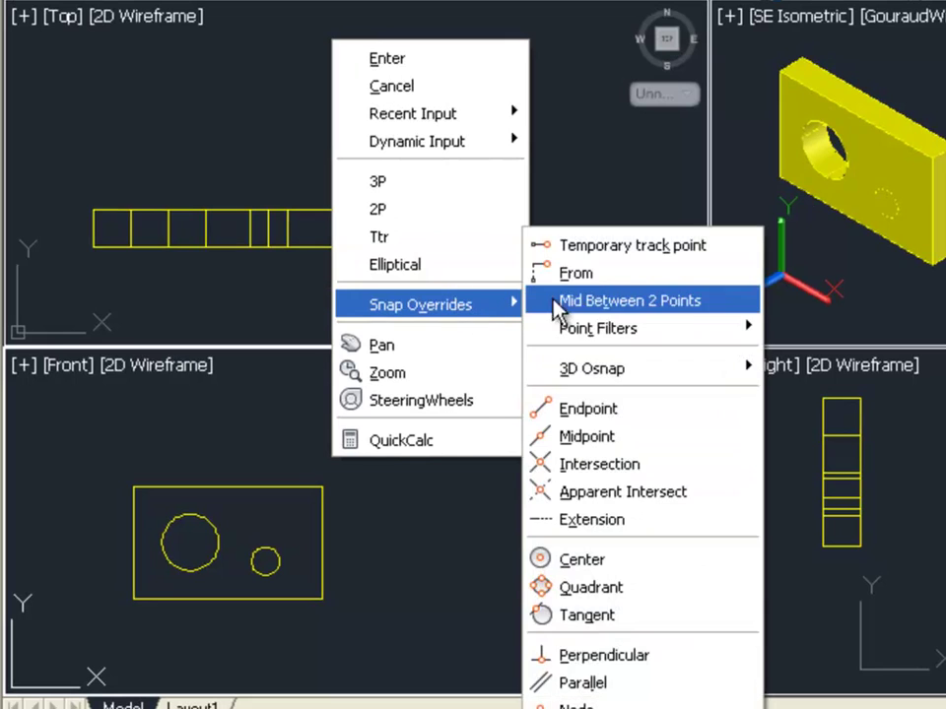
left_click(607, 285)
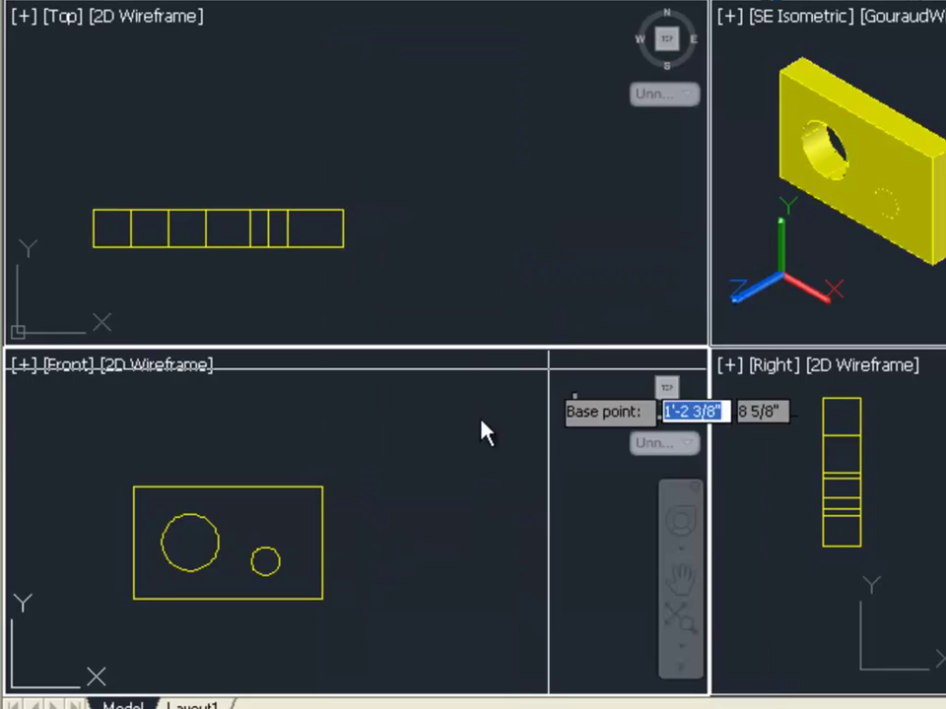
left_click(324, 491)
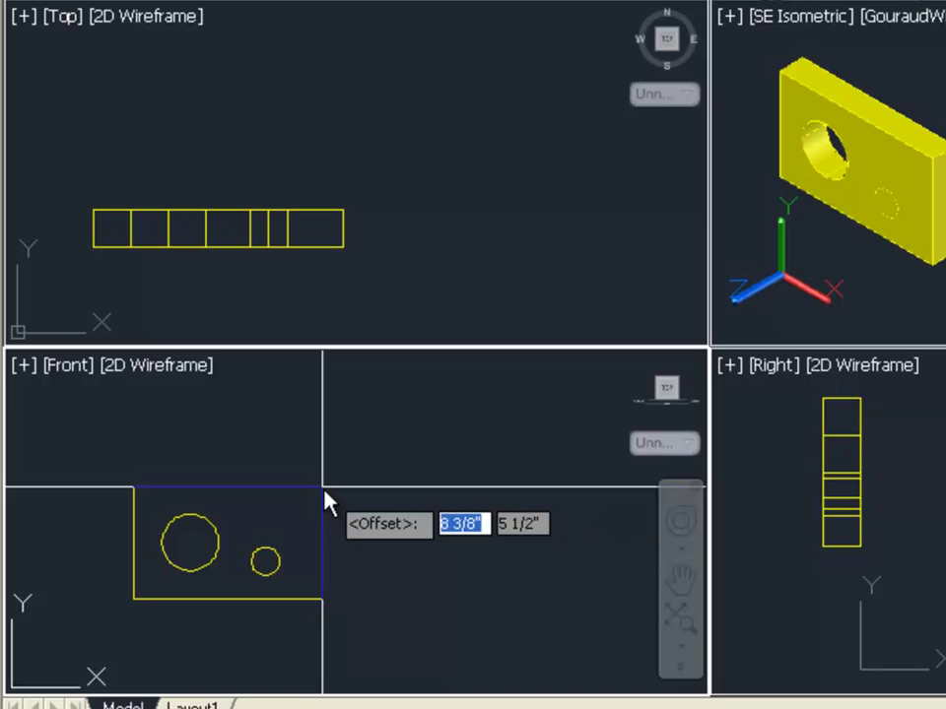
type("@")
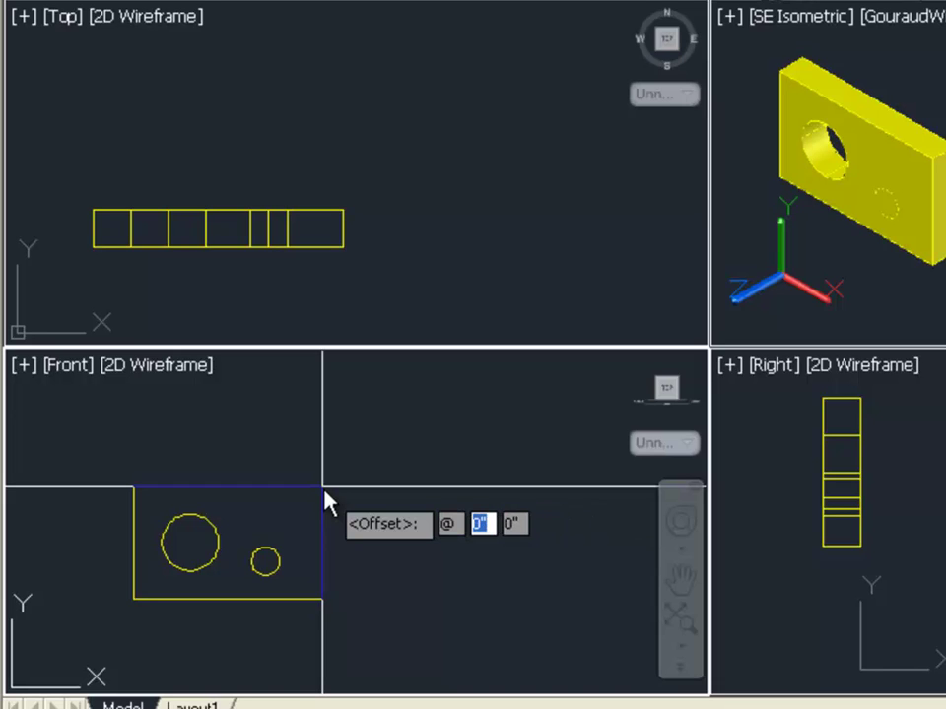
type("-1")
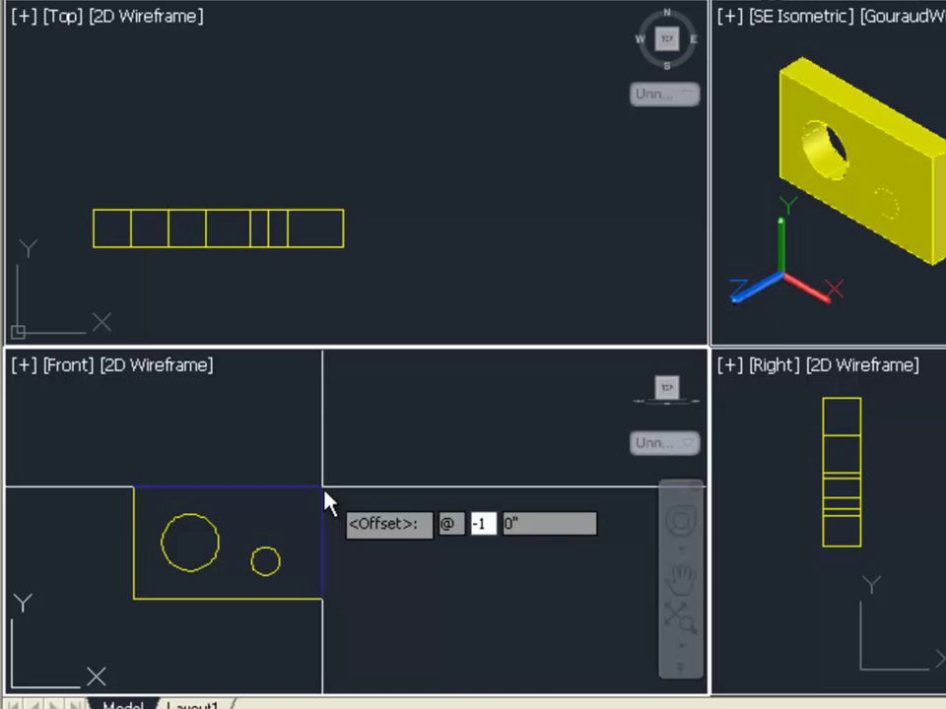
key("Tab")
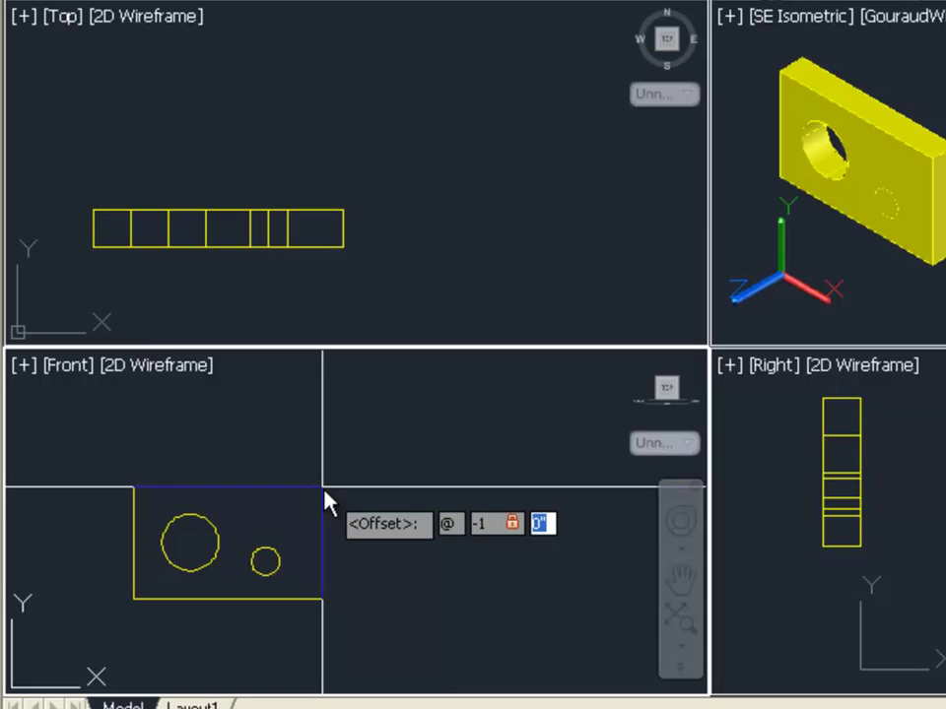
type("-1")
key("Return")
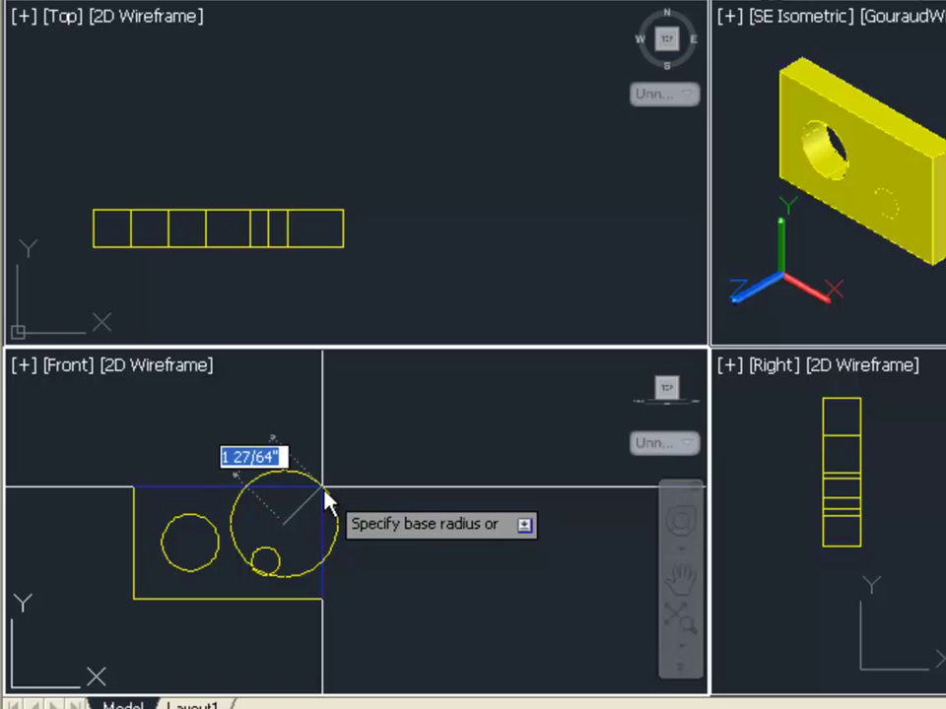
Give the third cylinder a base diameter of 0.75" and a height of 0.75"
type("d")
key("Return")
type(".75")
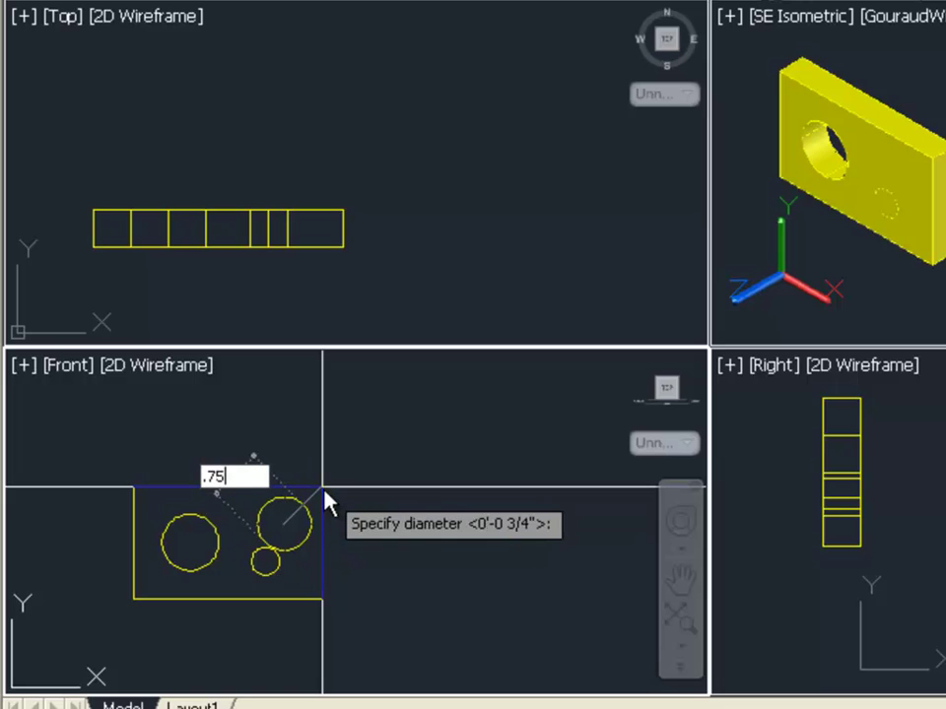
key("Return")
type(".7")
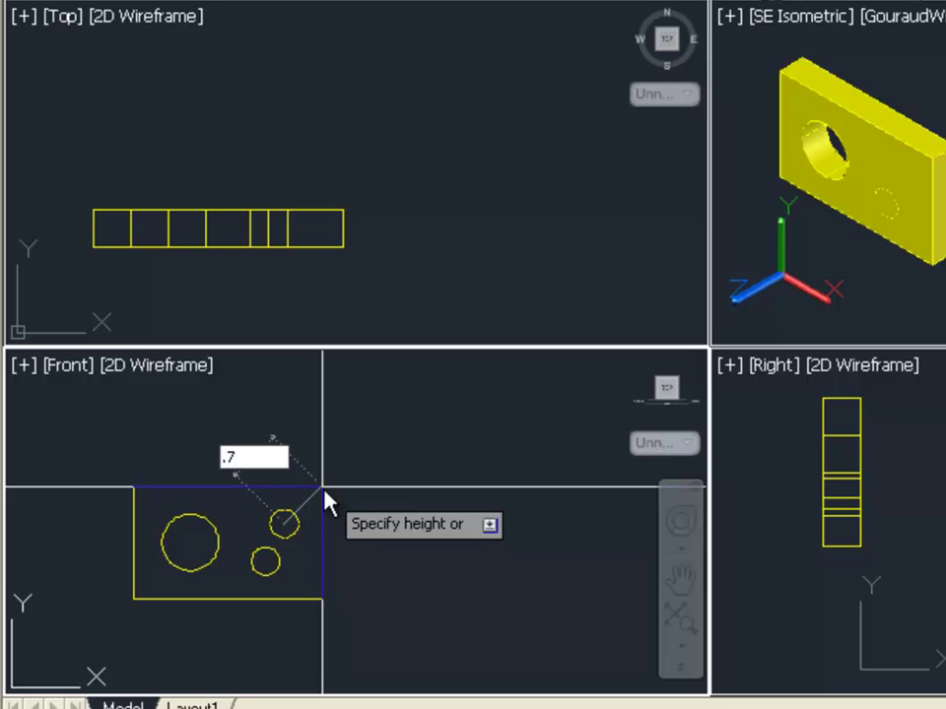
type("5")
key("Return")
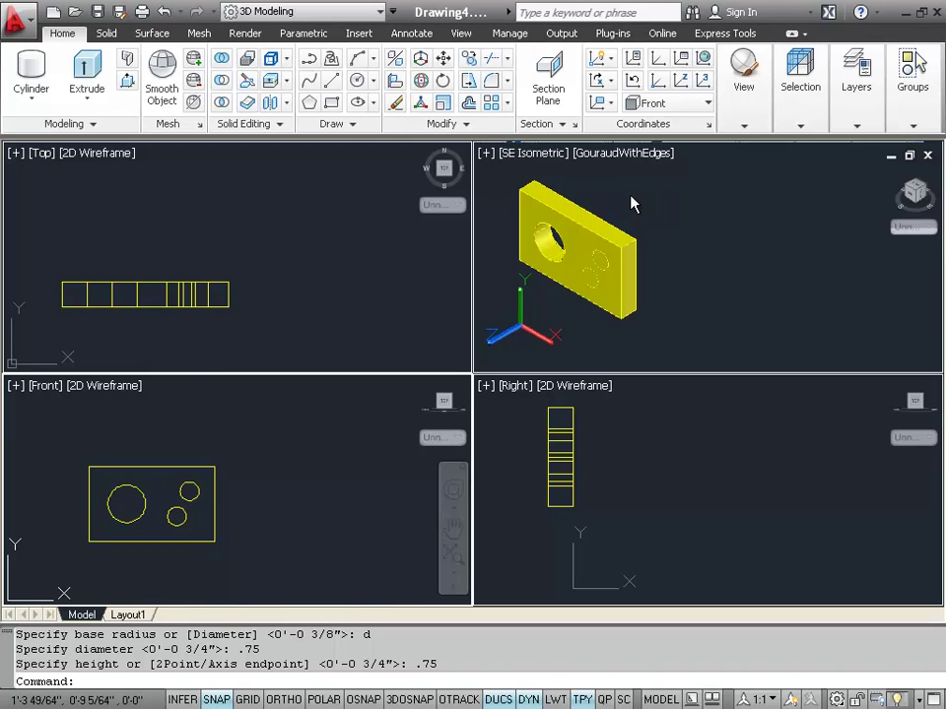
Subtract the two 0.75" diameter cylinders from the plate in the Front view to cut two small through holes
left_click(584, 215)
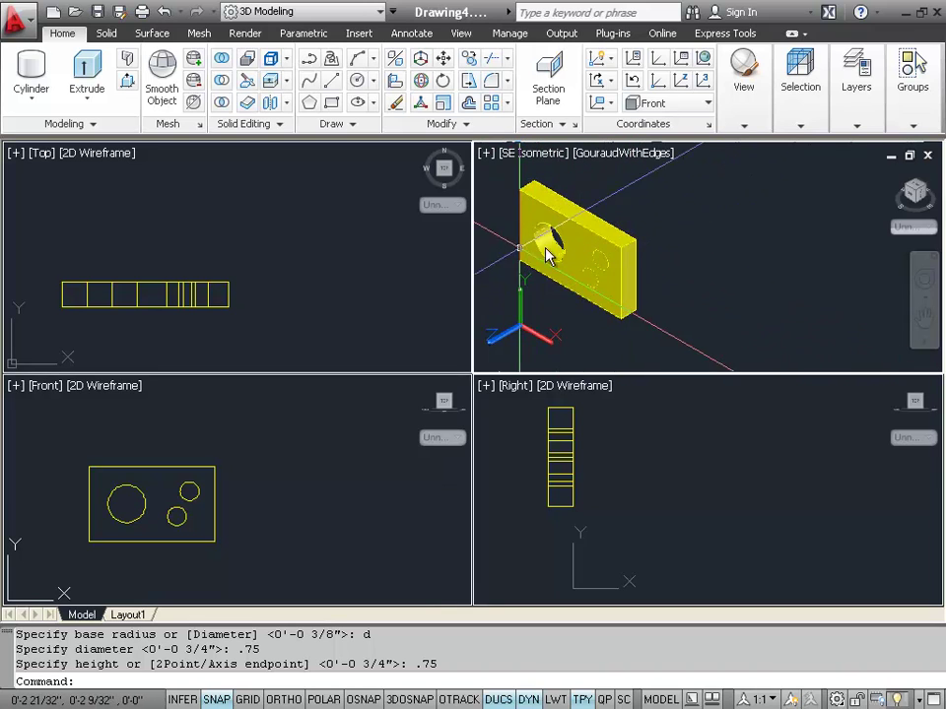
left_click(232, 421)
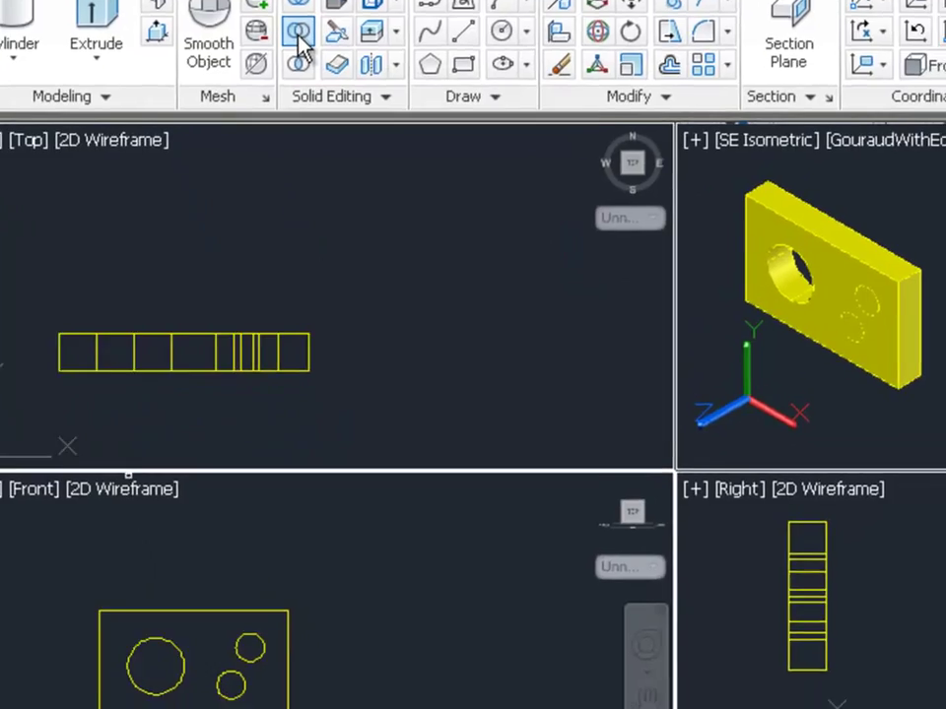
left_click(298, 38)
left_click(236, 612)
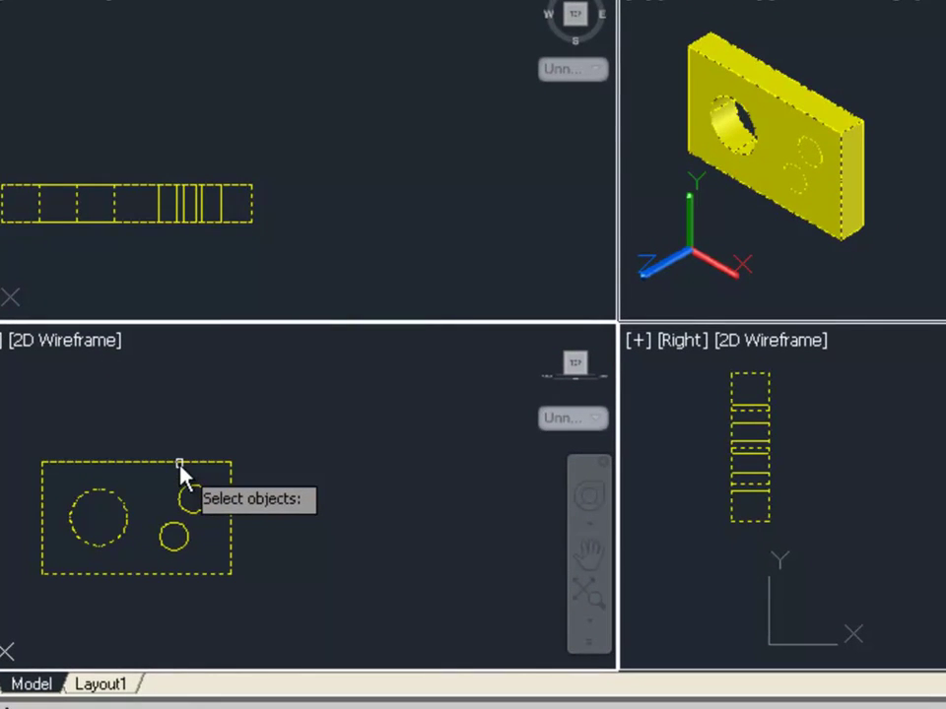
key("Return")
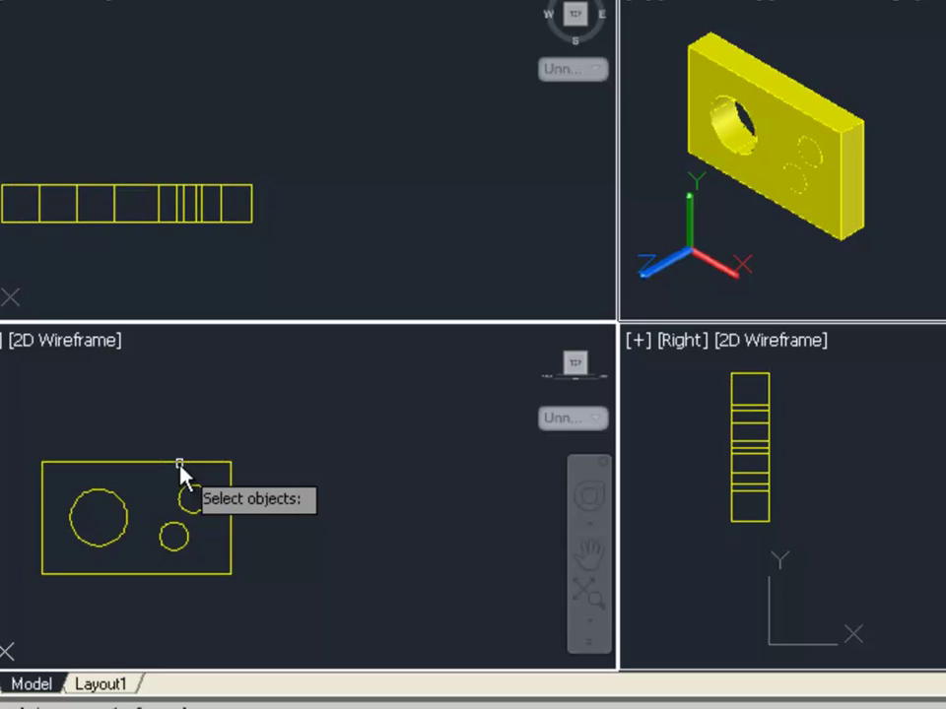
left_click(195, 487)
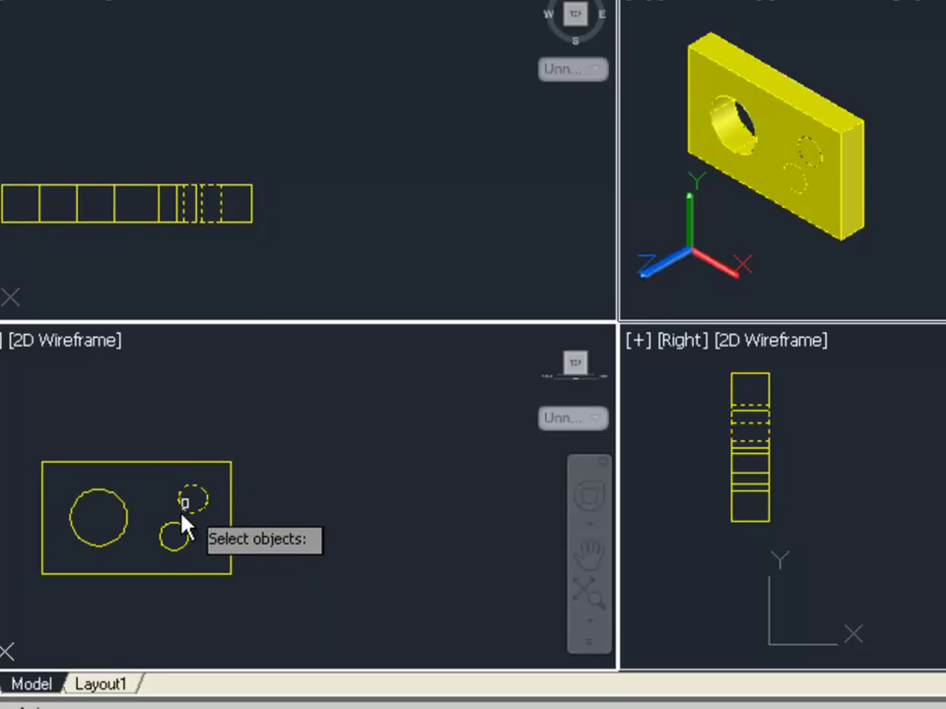
left_click(174, 523)
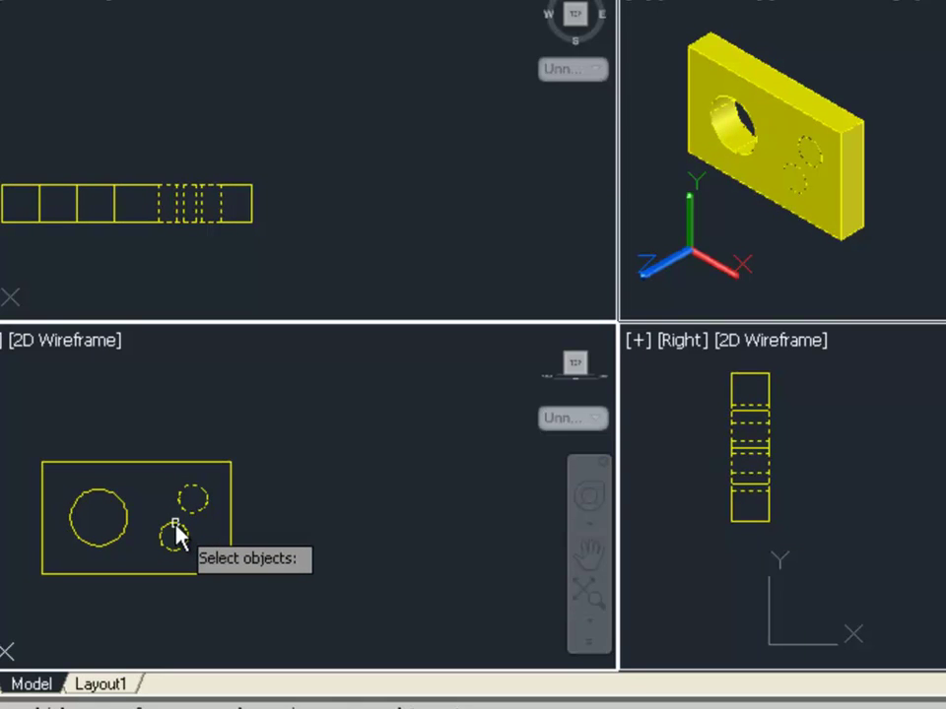
key("Return")
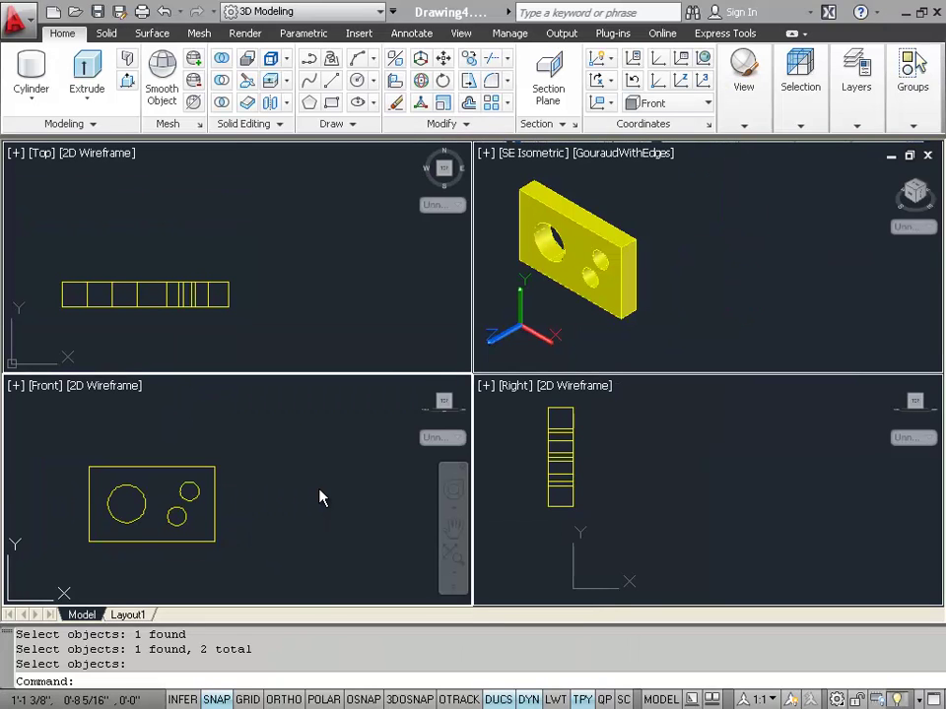